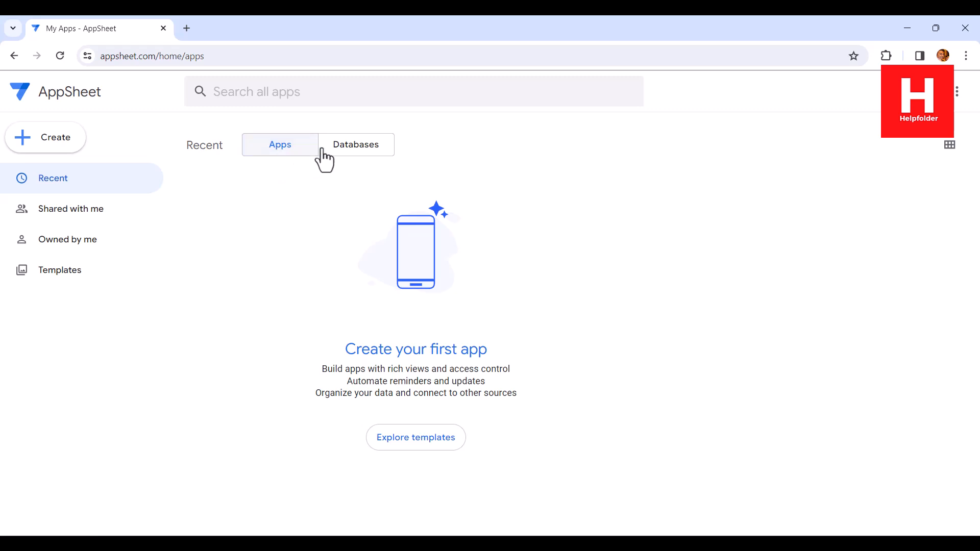
Step: Create a new database from the databases list and add a second table to it
click(364, 152)
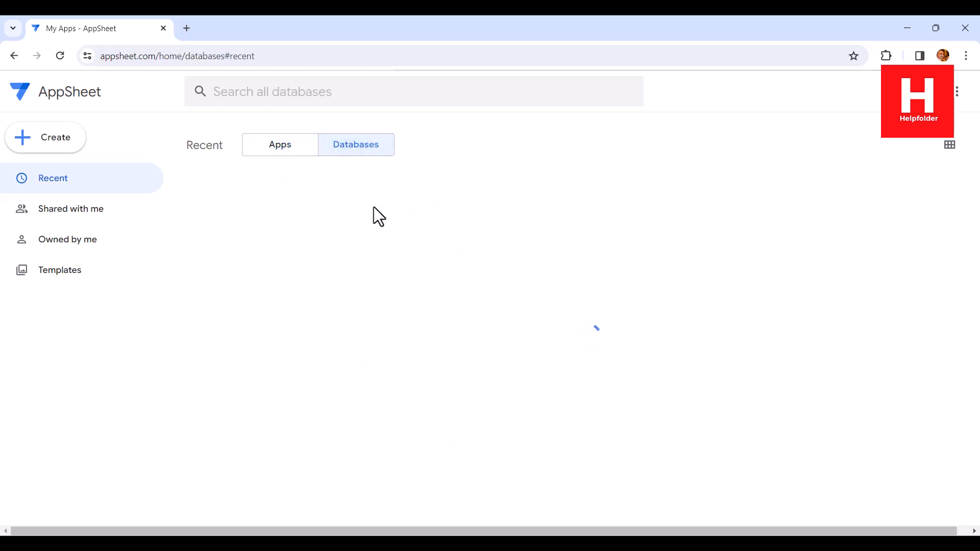
click(410, 388)
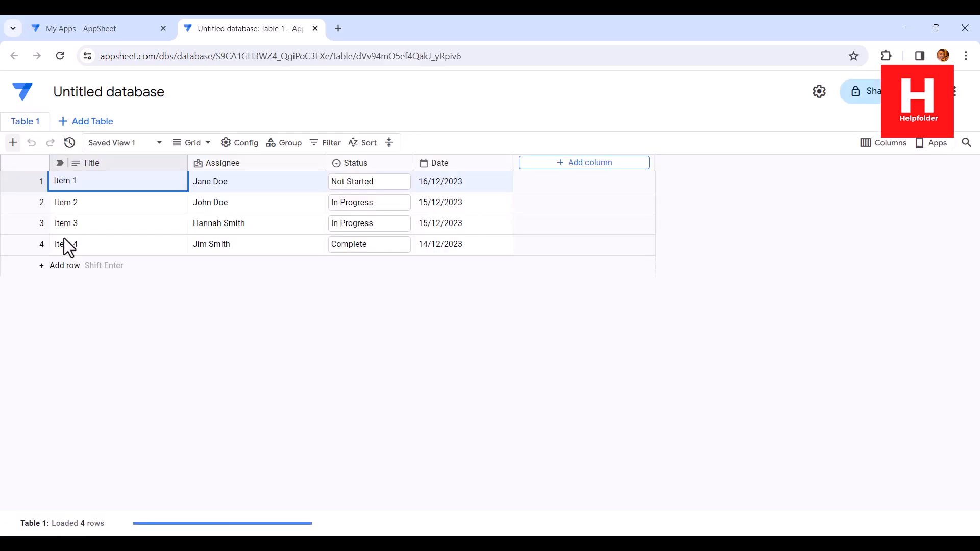
click(102, 123)
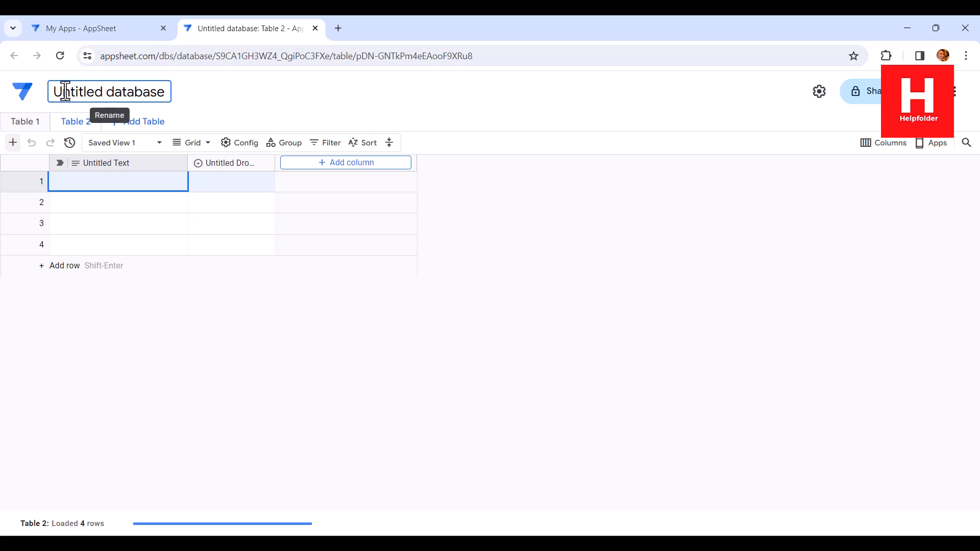
Step: Rename the database as mydb and narrow the Untitled Text column of Table 2
drag(54, 91, 164, 93)
text(mydb)
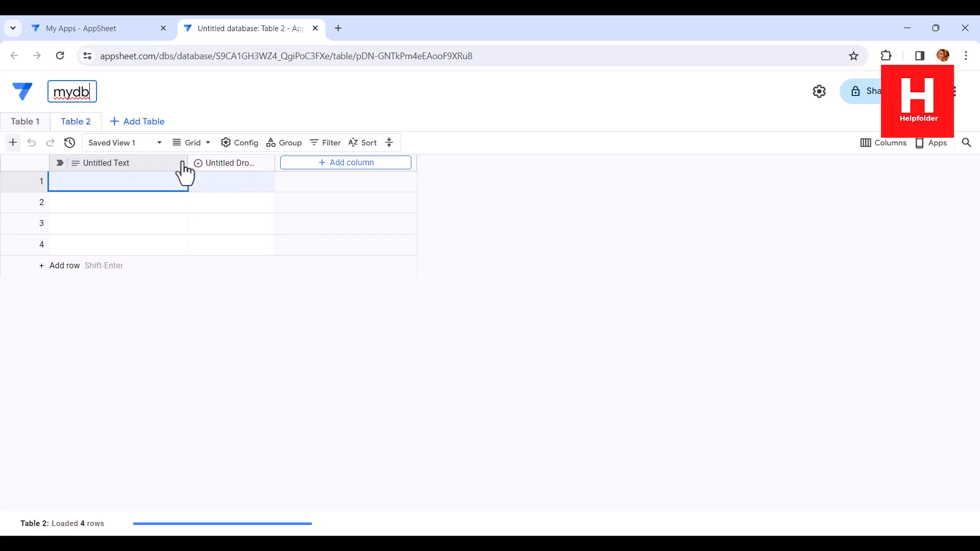
drag(187, 162, 143, 162)
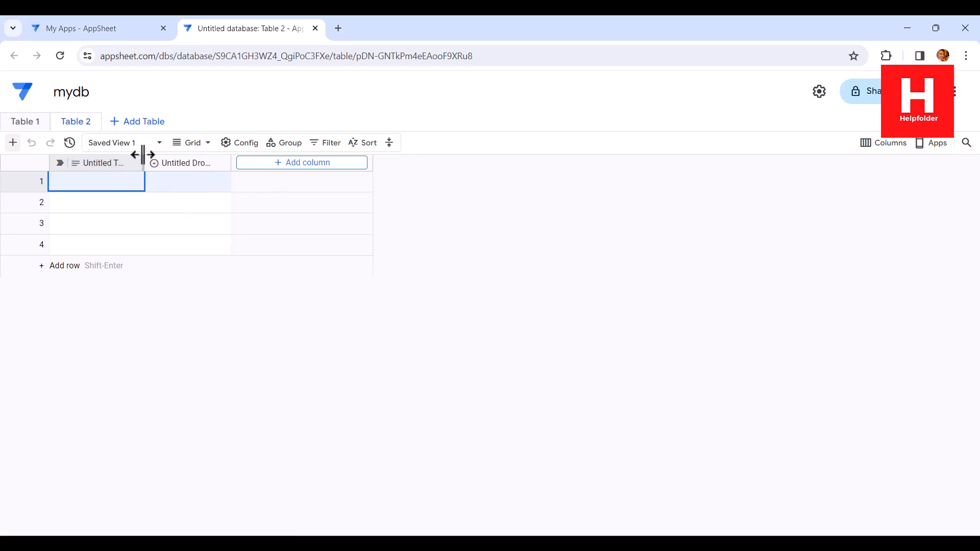
Step: Delete the Untitled Dropdown column from Table 2
click(220, 162)
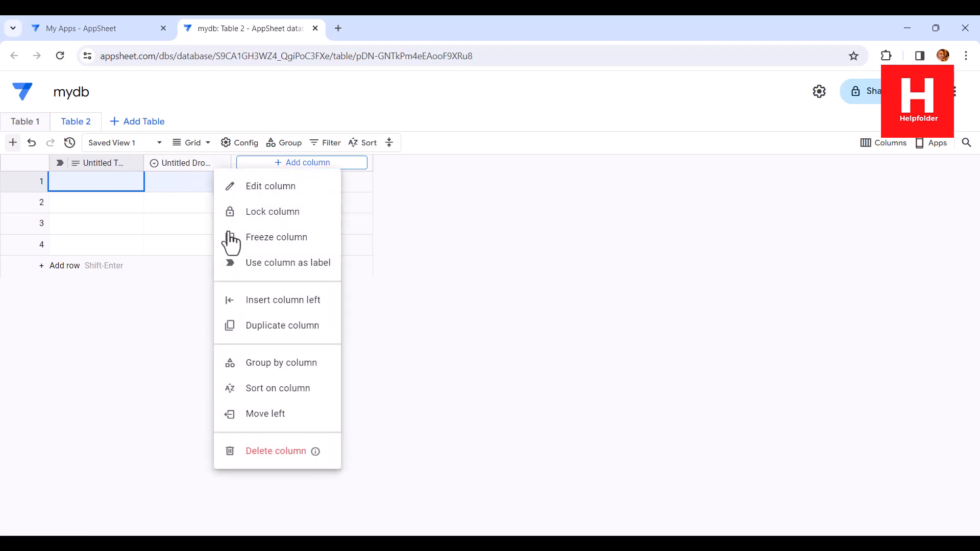
click(271, 453)
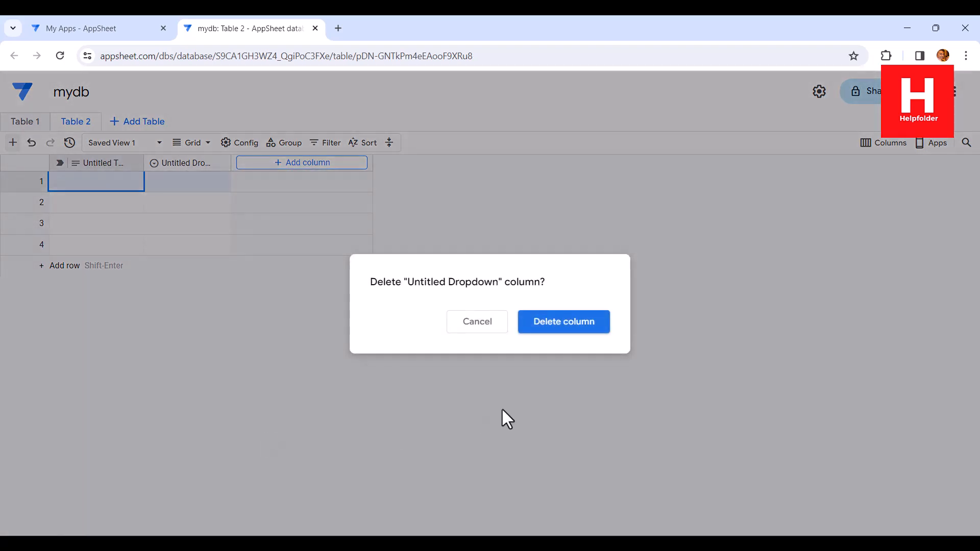
click(545, 326)
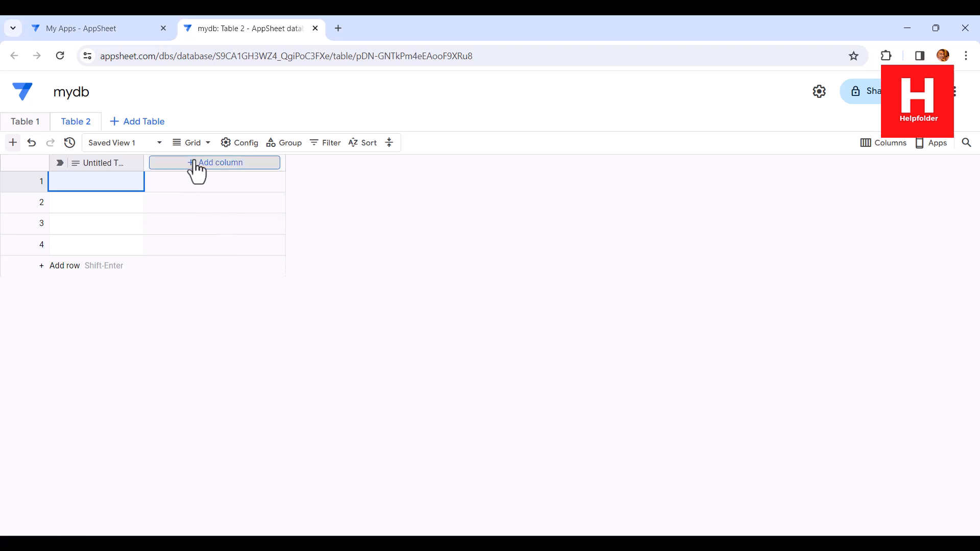
Step: Add a column named Student ID with the Number type to Table 2
click(214, 168)
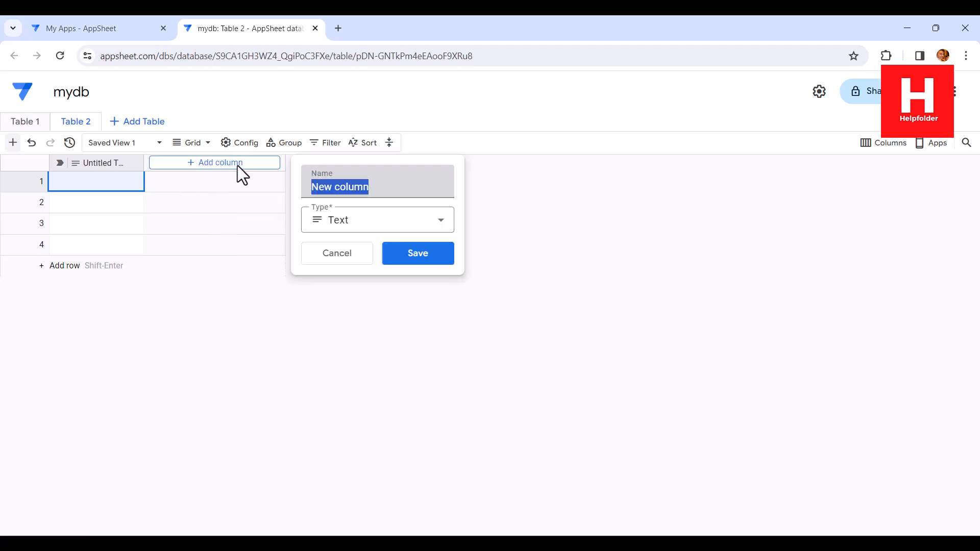
text(Student)
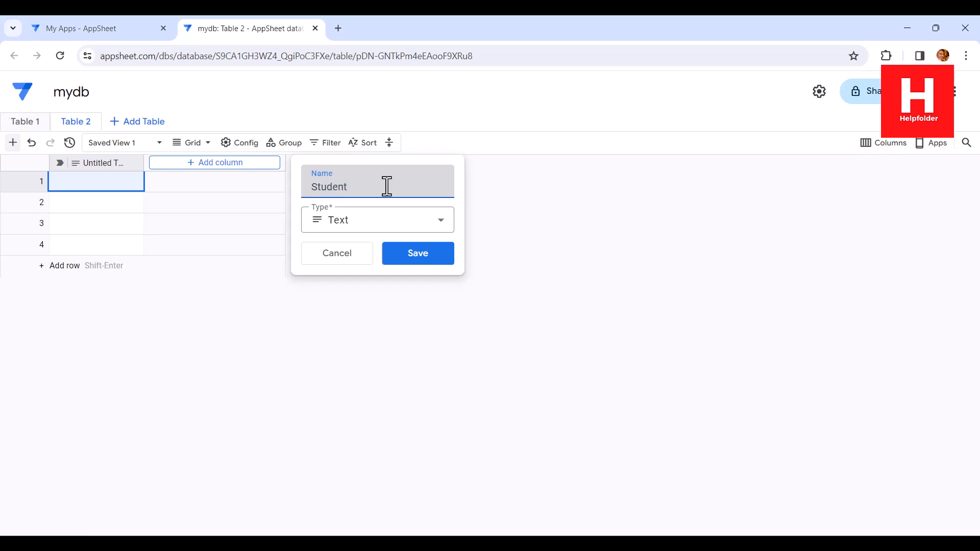
text( ID)
click(379, 223)
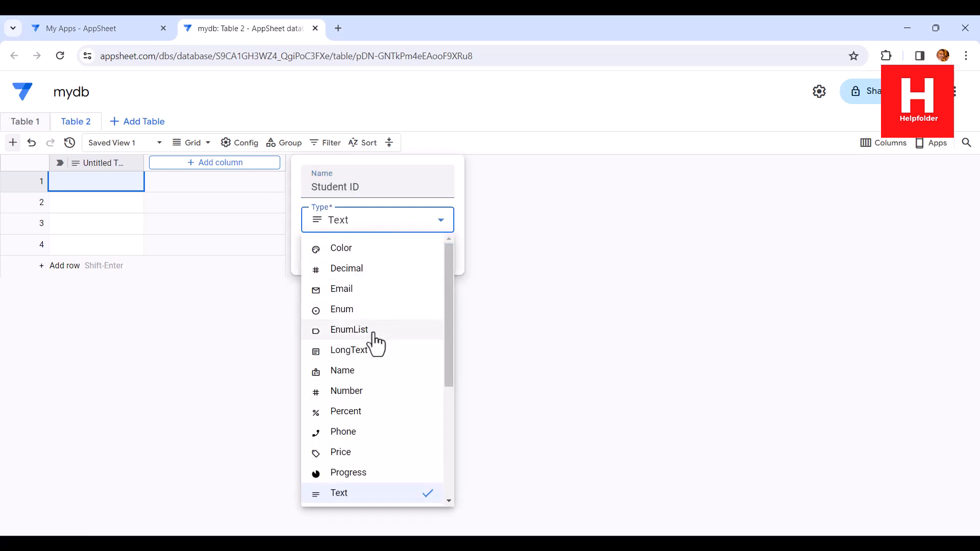
click(345, 392)
click(367, 229)
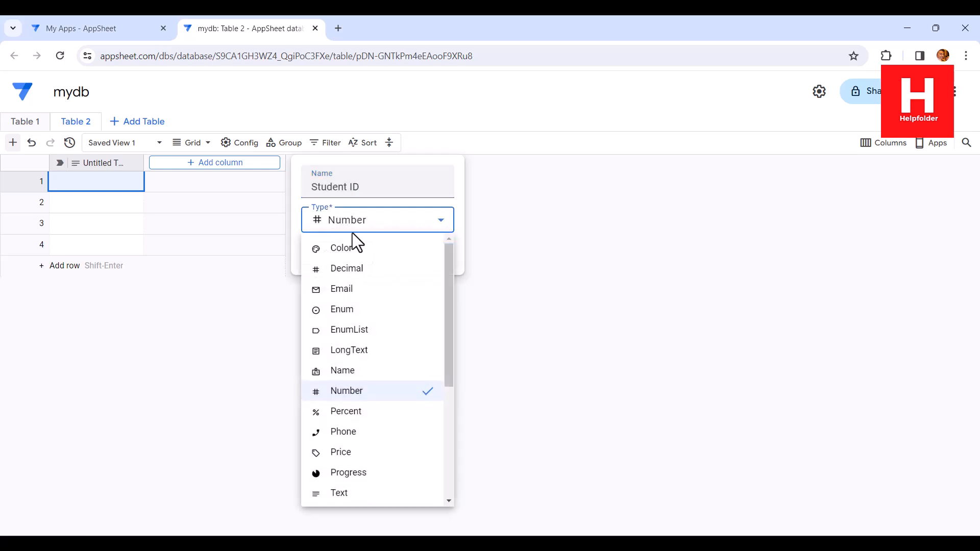
click(448, 204)
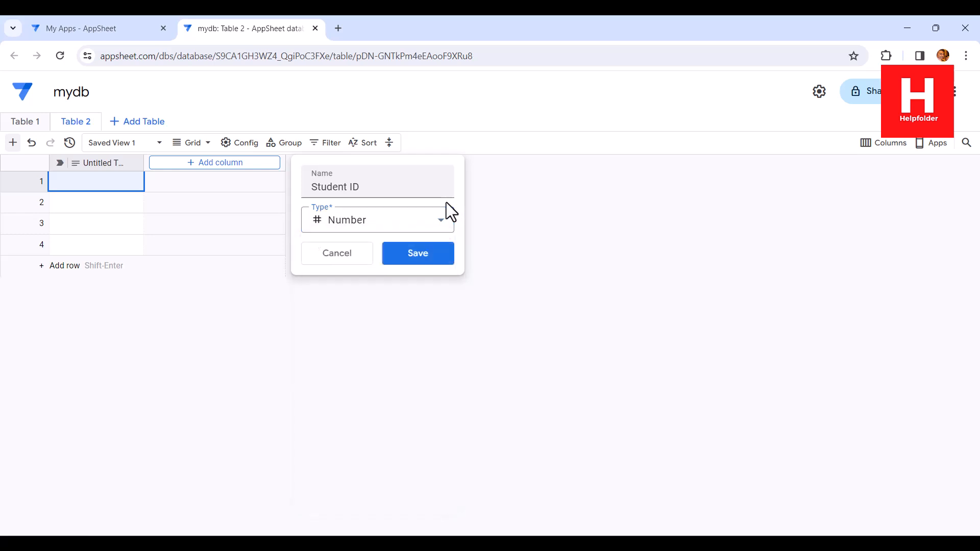
click(435, 254)
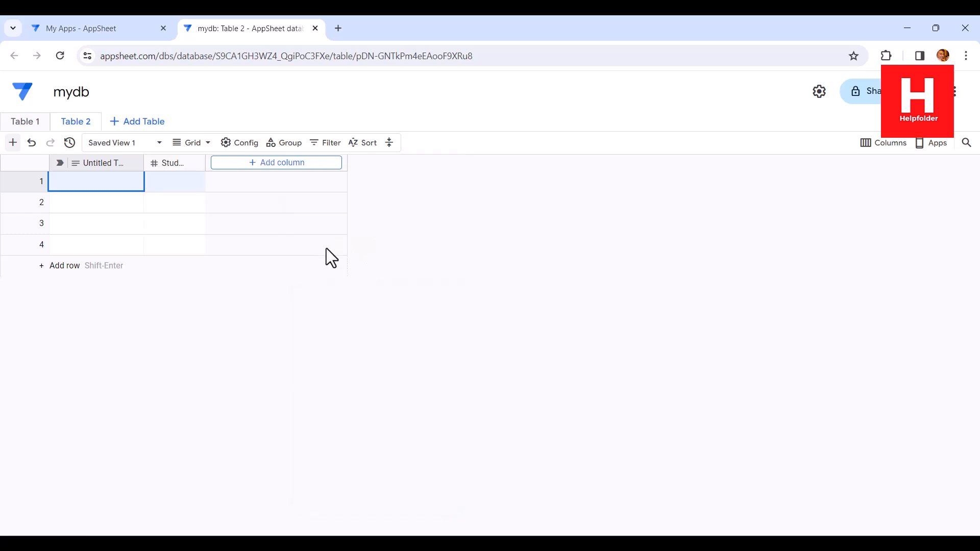
Step: Make Student ID the label column of Table 2 and delete the Untitled Text column
click(194, 163)
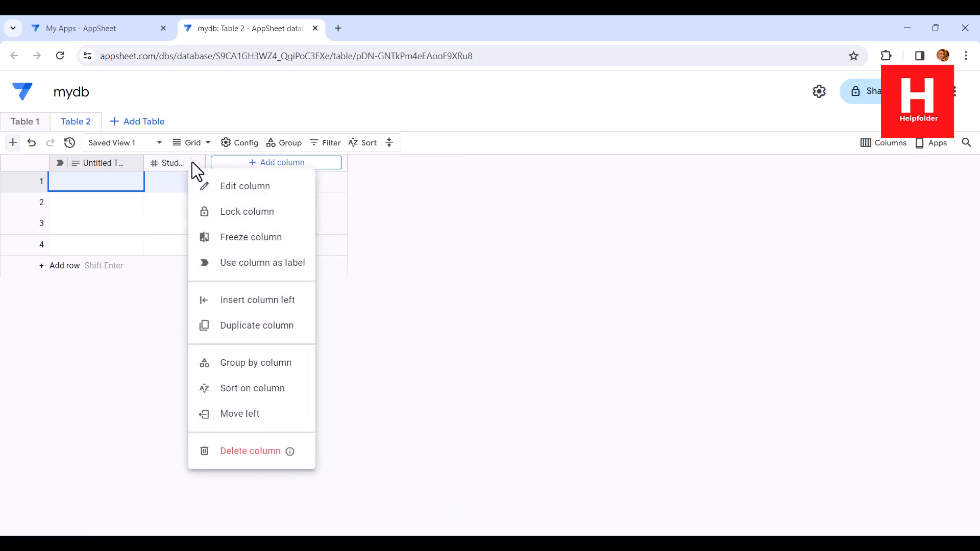
click(263, 271)
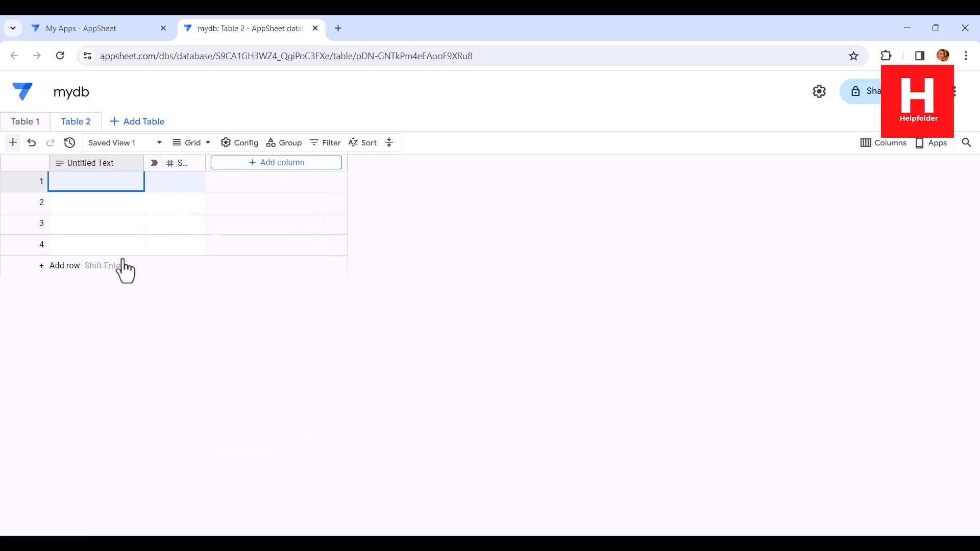
click(135, 163)
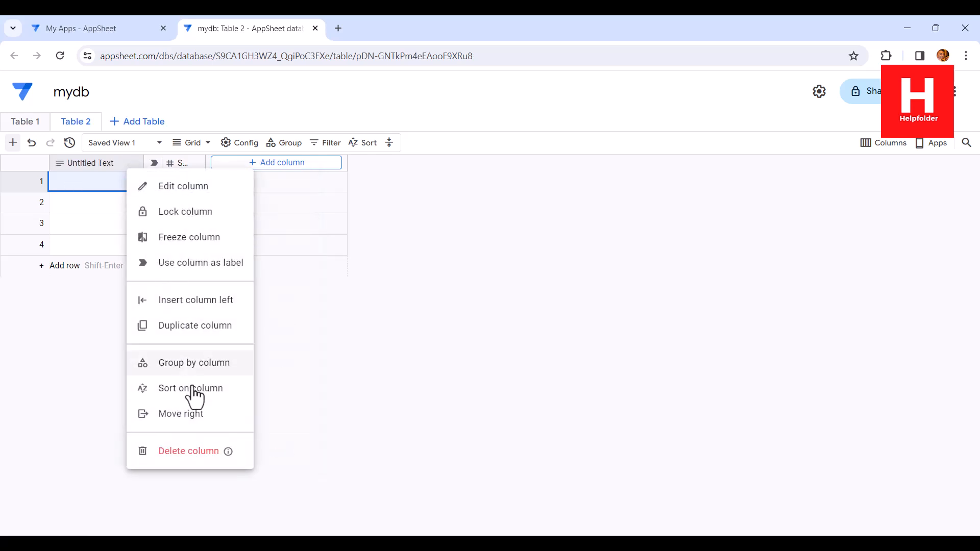
click(196, 451)
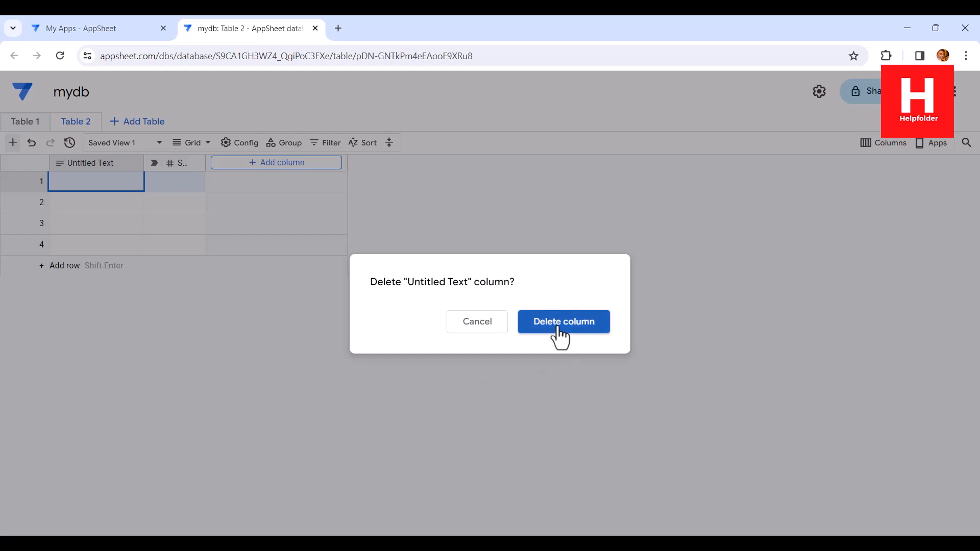
click(558, 329)
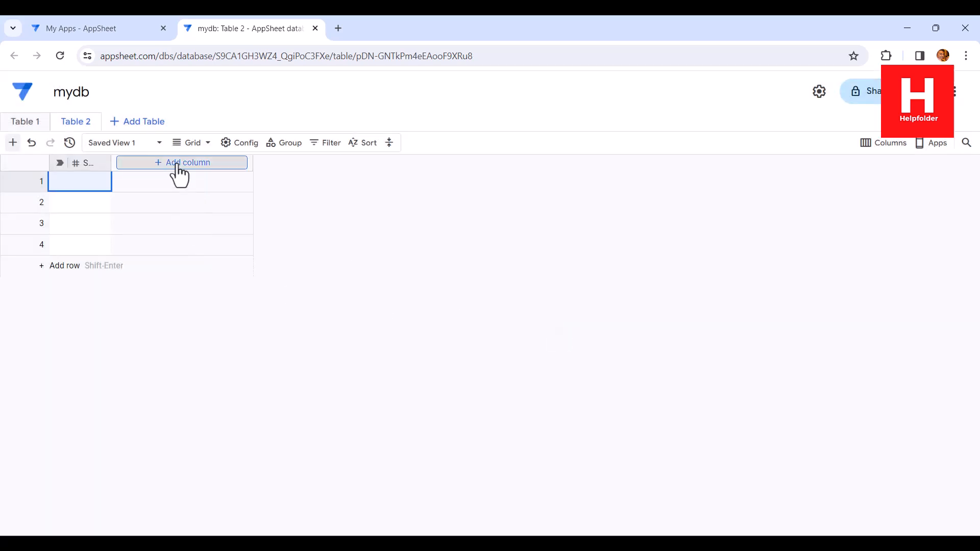
Step: Add a column named Book Title with the Text type after the Student ID column
click(178, 163)
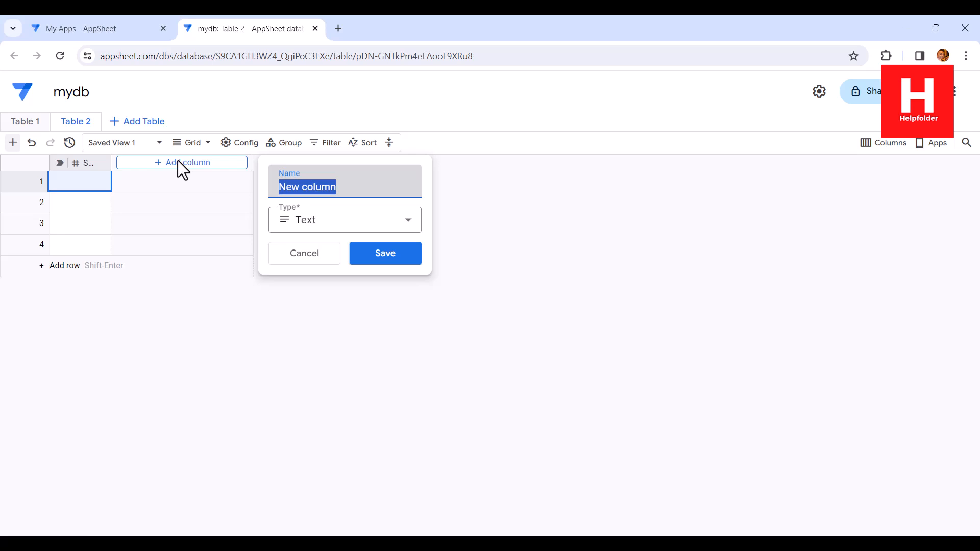
text(Book Titl)
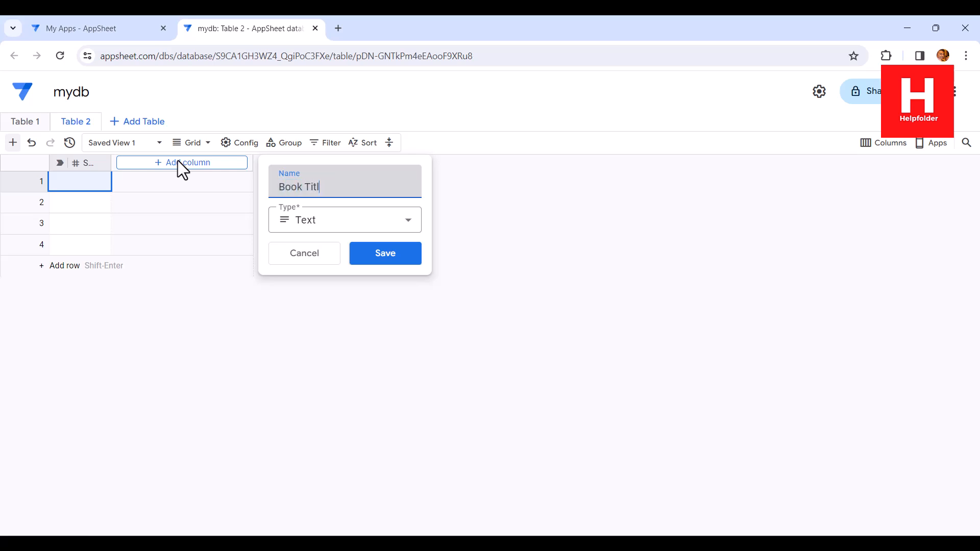
text(e)
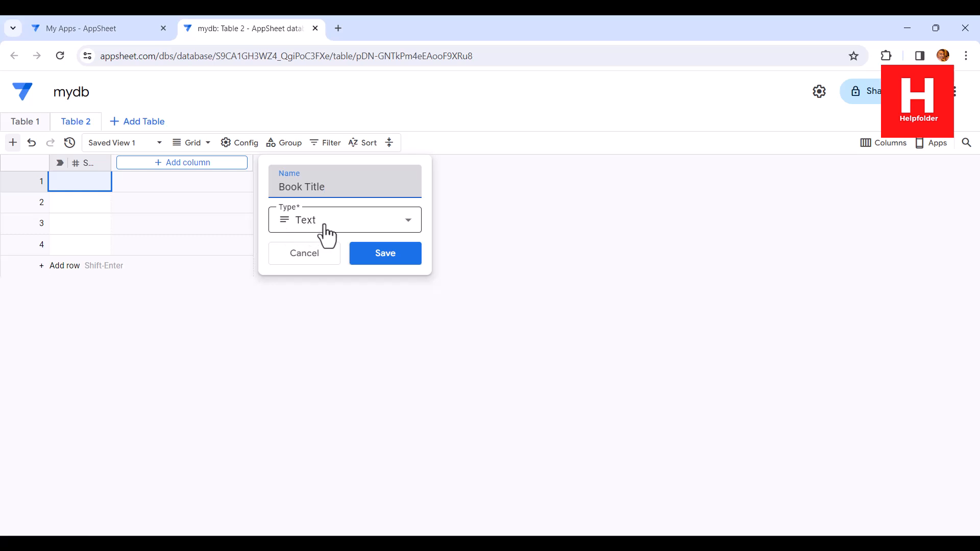
click(394, 259)
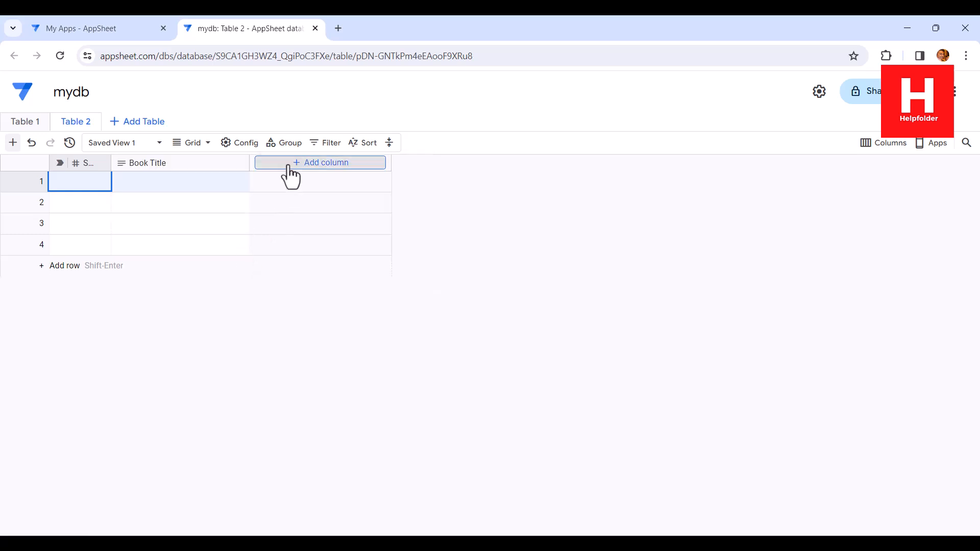
Step: Add a column named Email with the Email type after the Book Title column
click(289, 164)
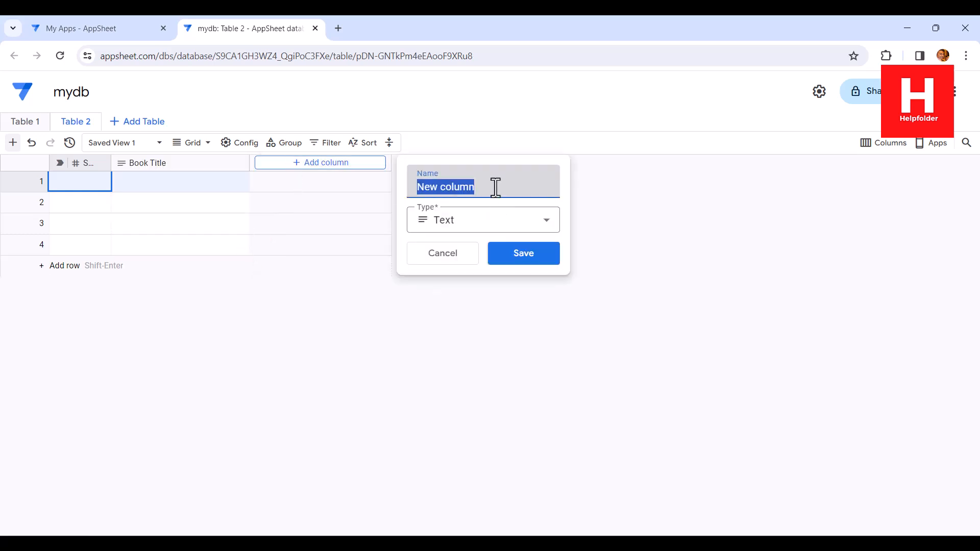
text(Email)
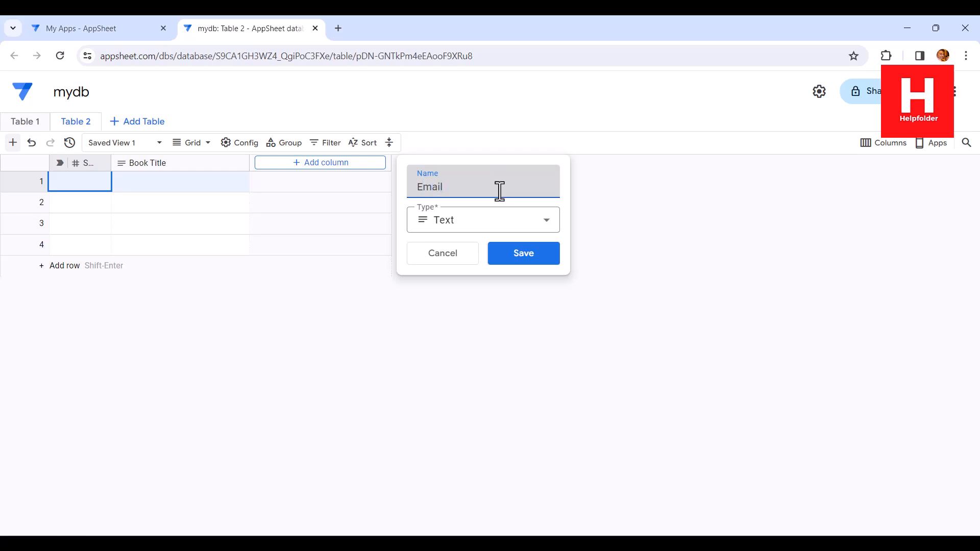
click(474, 221)
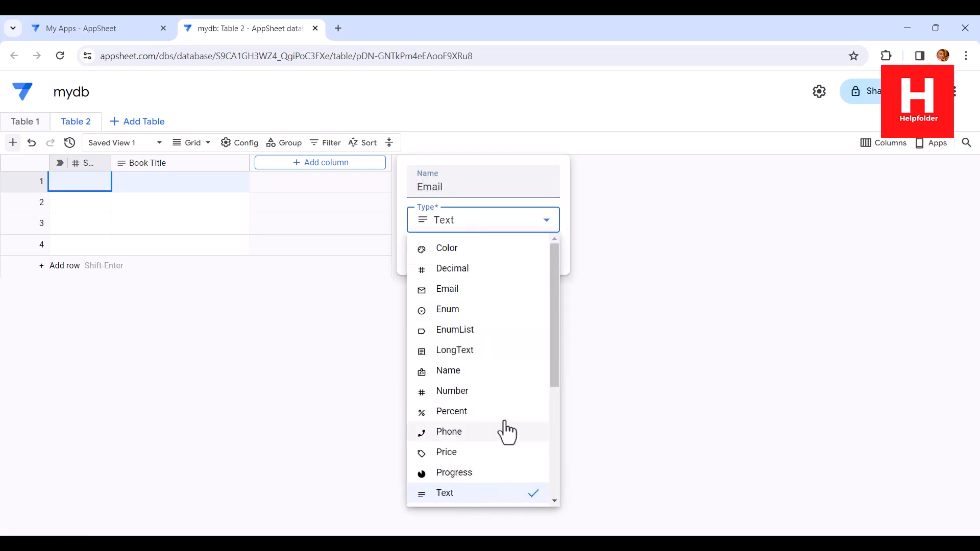
scroll(507, 430, down, 1)
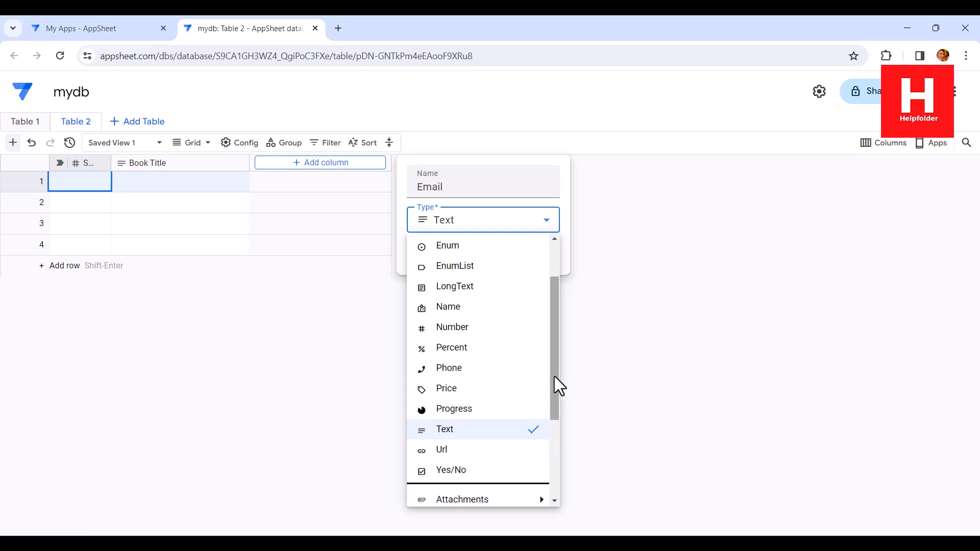
drag(554, 378, 552, 341)
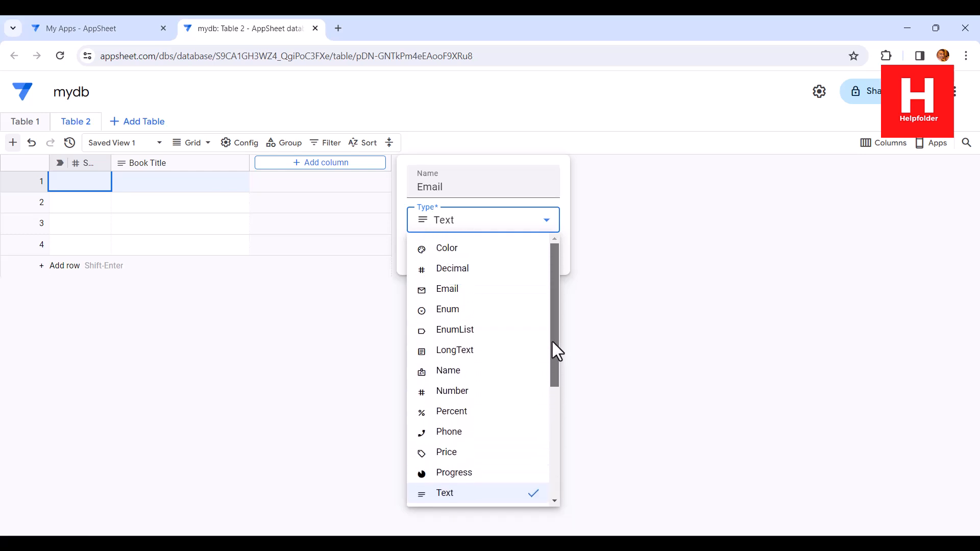
click(454, 292)
click(524, 255)
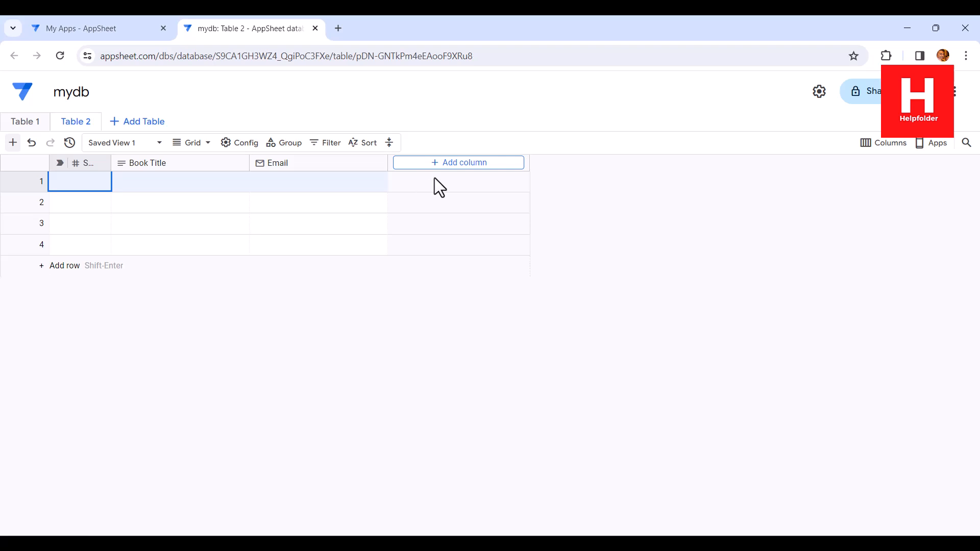
Step: Add a column named Borrow Date with the Date type after the Email column
click(436, 163)
drag(638, 187, 552, 185)
text(Borrow Date)
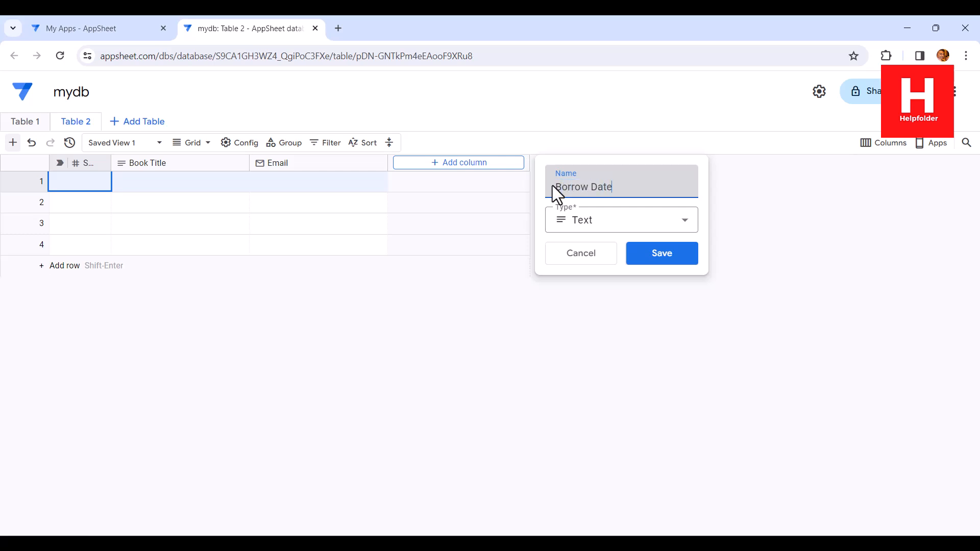
click(580, 227)
drag(694, 299, 700, 433)
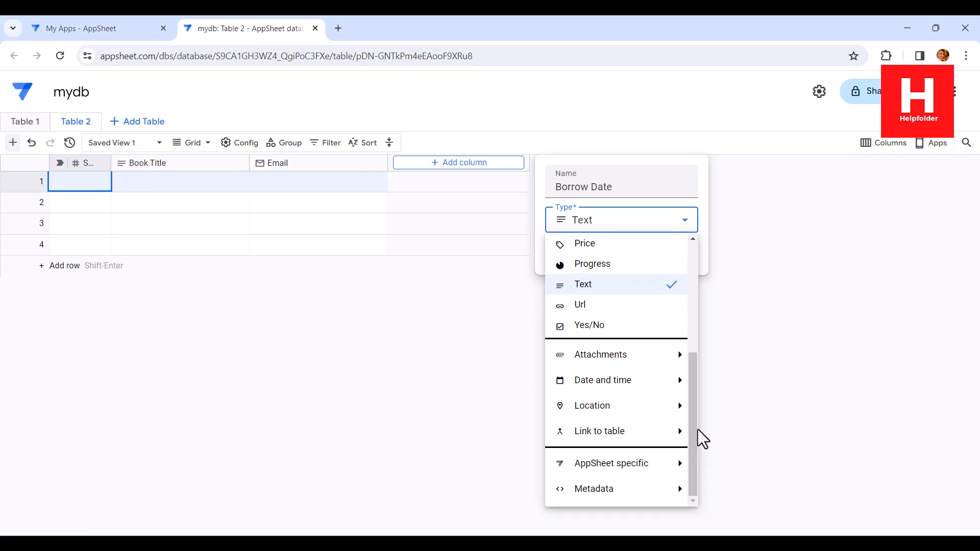
mouse_move(626, 394)
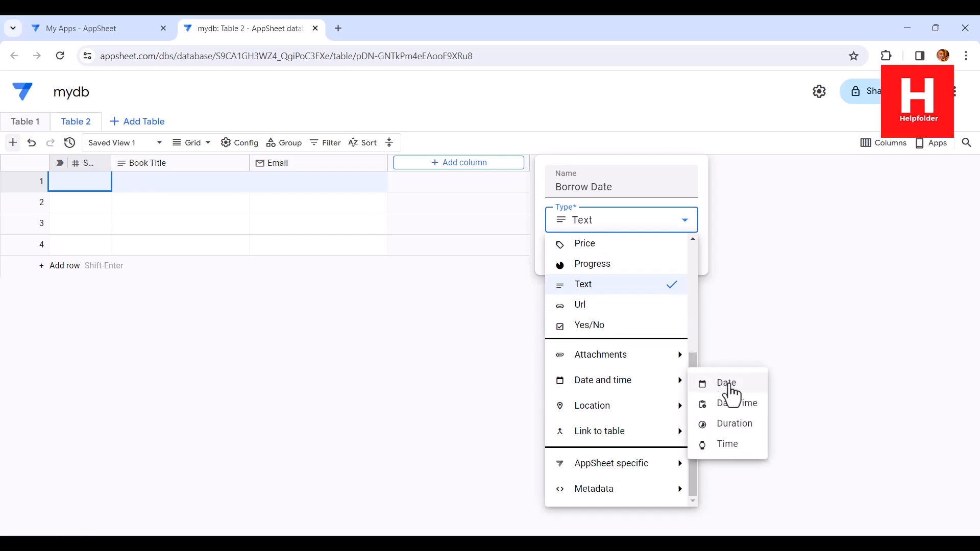
click(734, 390)
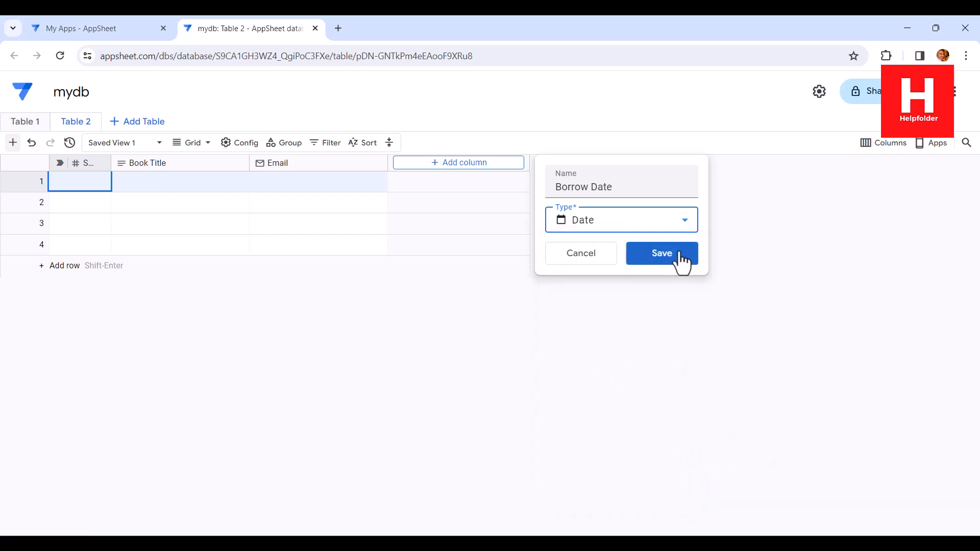
click(679, 256)
Step: Add a column named Return Date with the Date type after the Borrow Date column
click(542, 163)
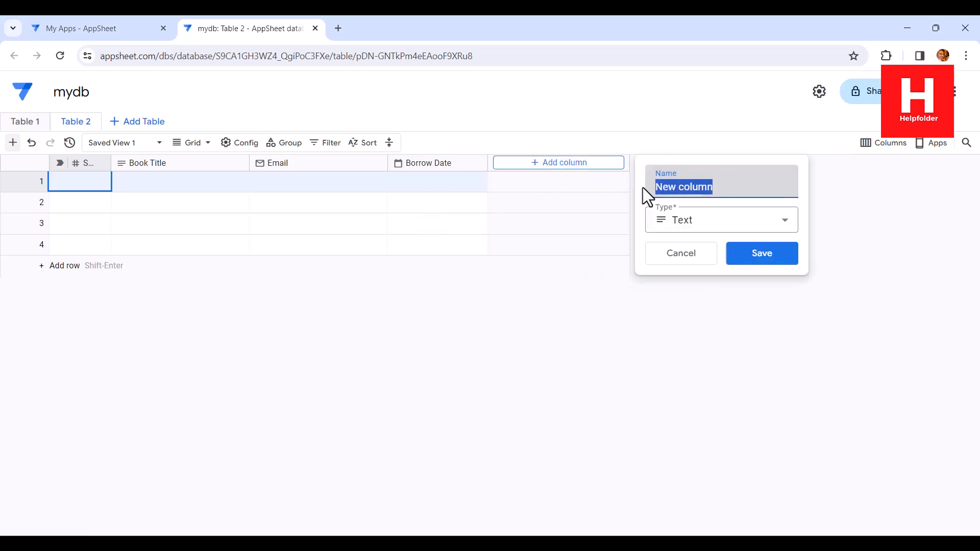
text(Retur)
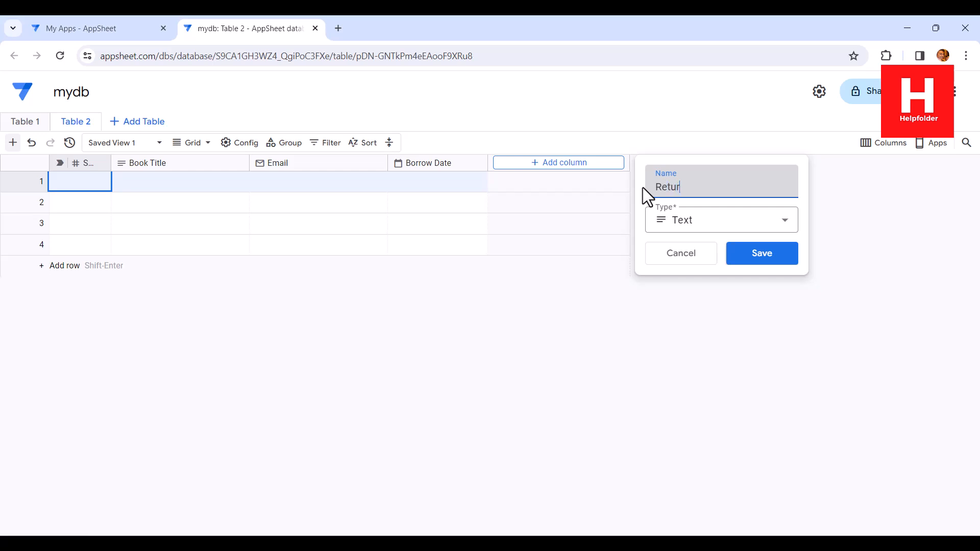
text(n Date)
click(678, 220)
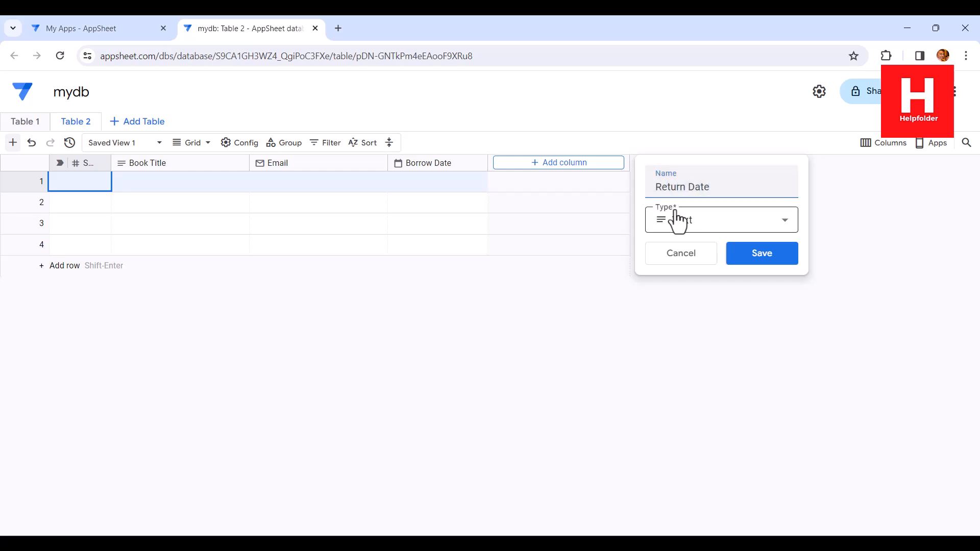
drag(791, 391, 794, 494)
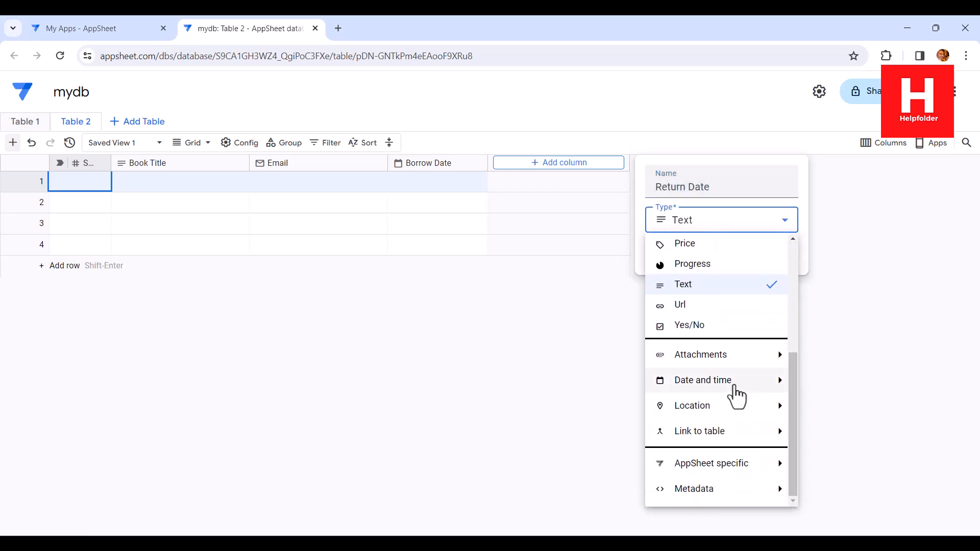
mouse_move(727, 390)
click(827, 384)
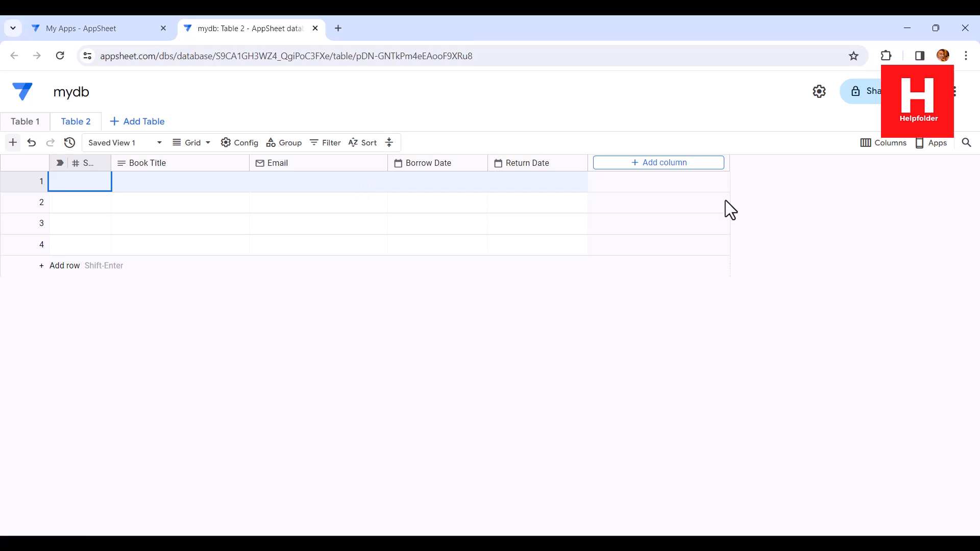
Step: Add a column named Duration with the Duration type after the Return Date column
click(657, 162)
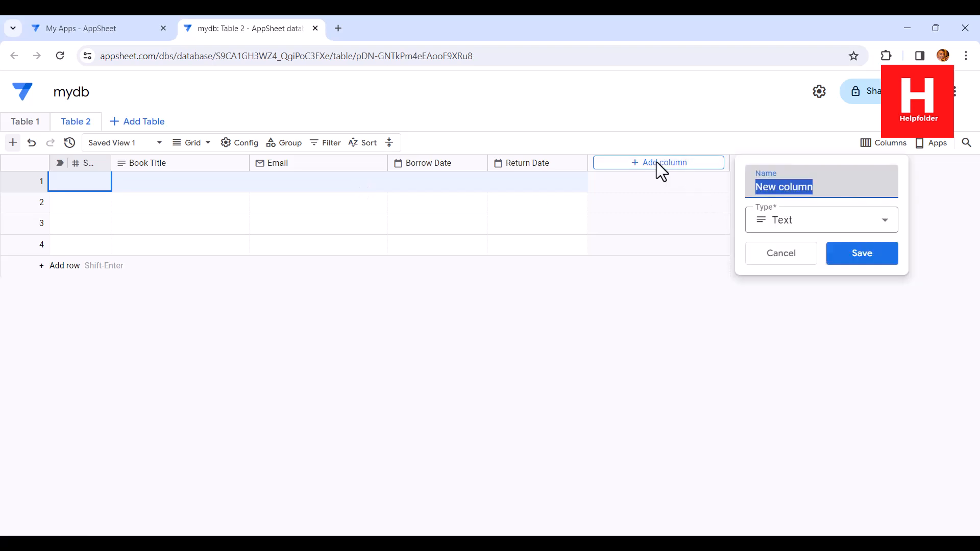
drag(836, 190, 760, 190)
text(Duration)
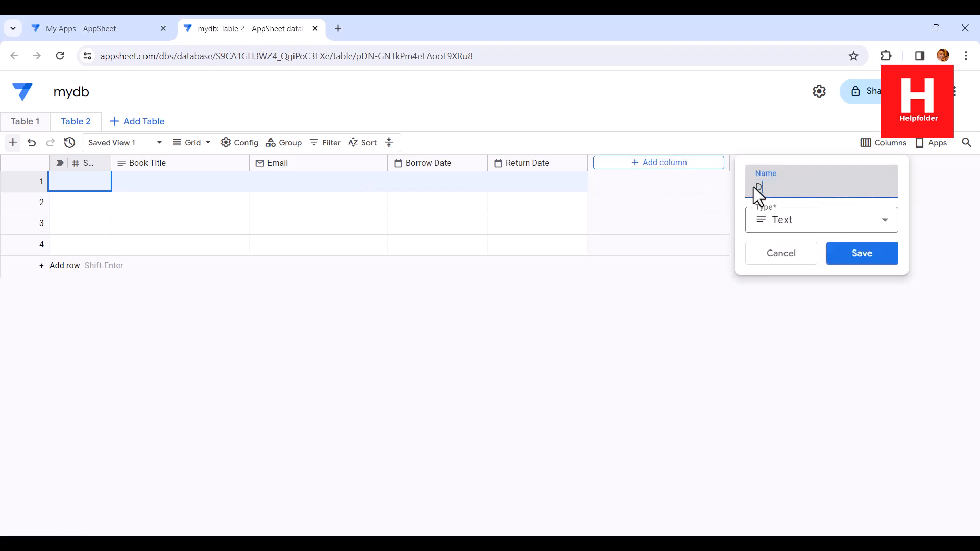
click(779, 223)
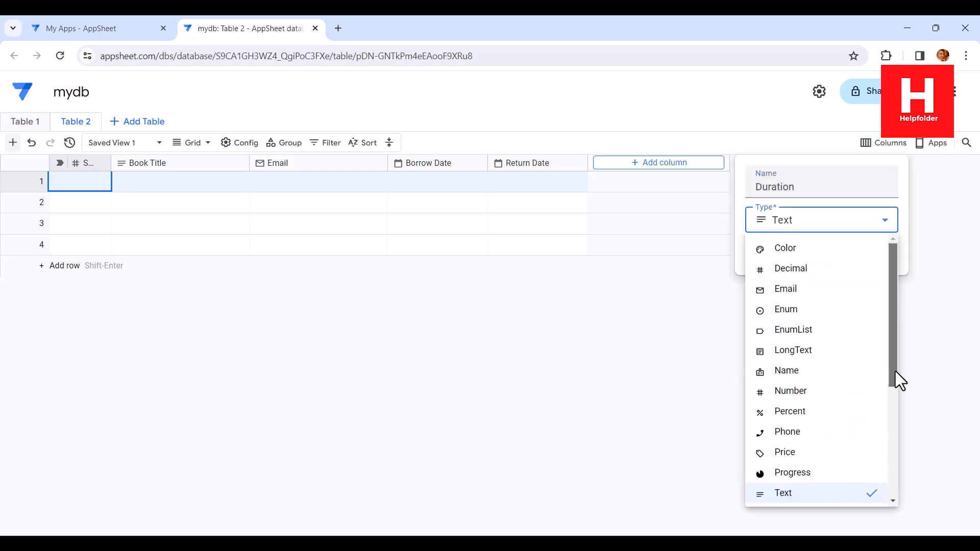
drag(896, 378, 908, 481)
mouse_move(861, 390)
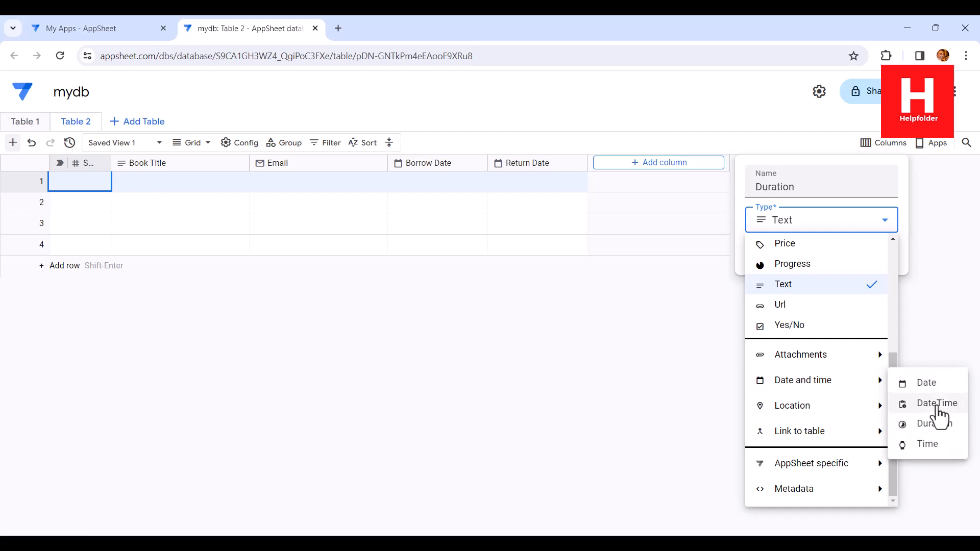
click(936, 426)
click(863, 256)
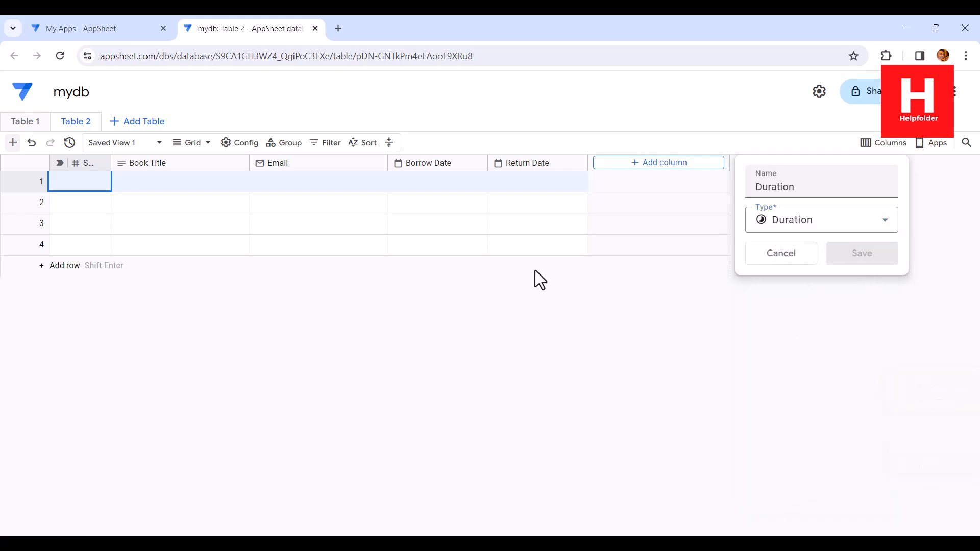
Step: Add a column named Notes with the Text type after the Duration column
click(709, 164)
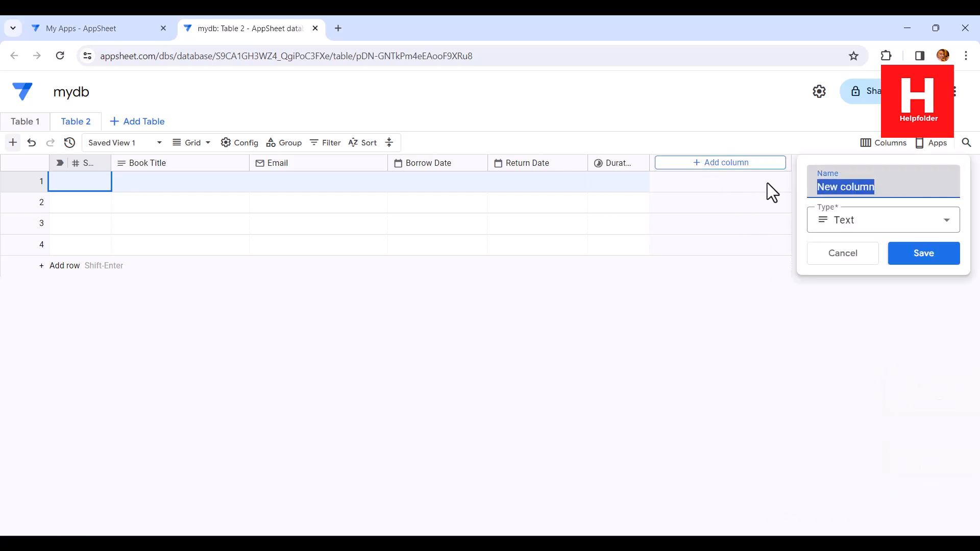
text(Notes)
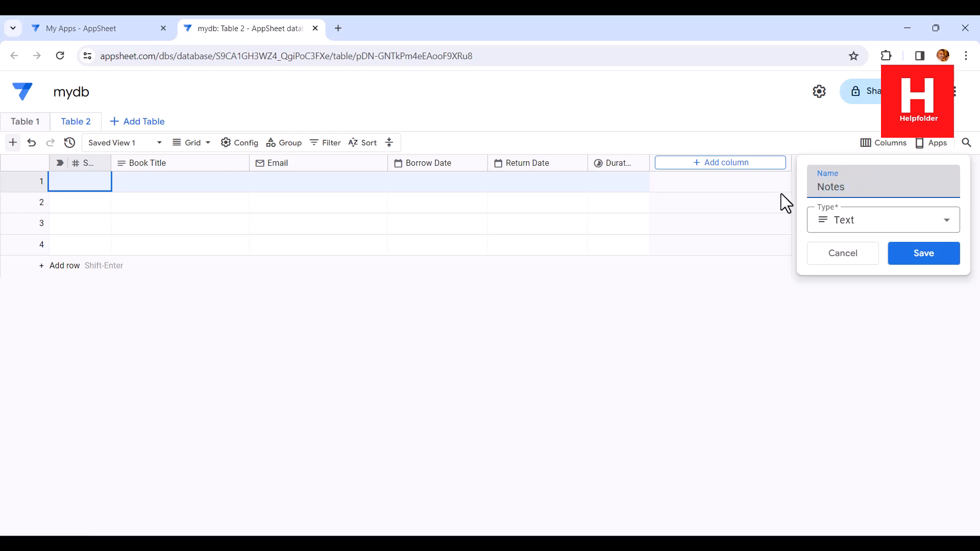
click(909, 255)
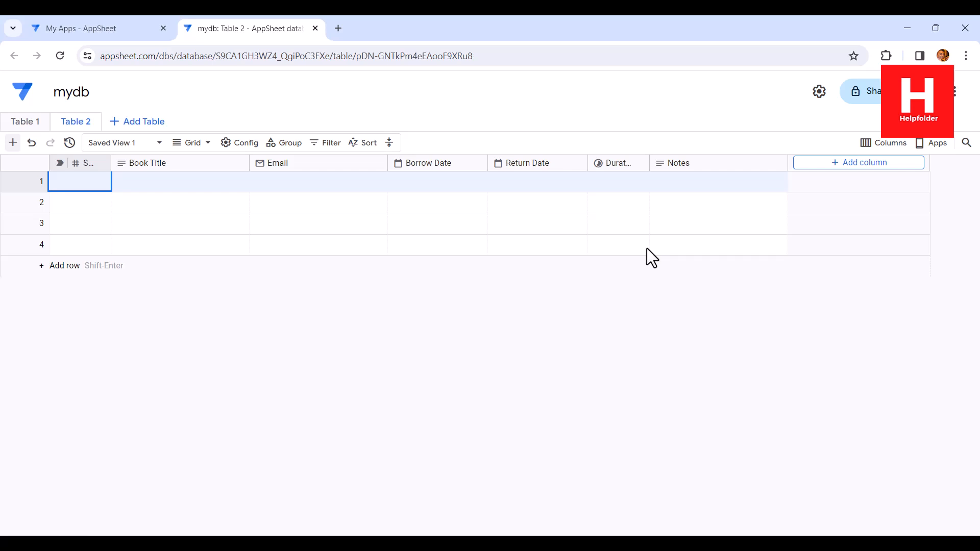
Step: Rename Table 2 as bookcheckout in its table settings
click(91, 124)
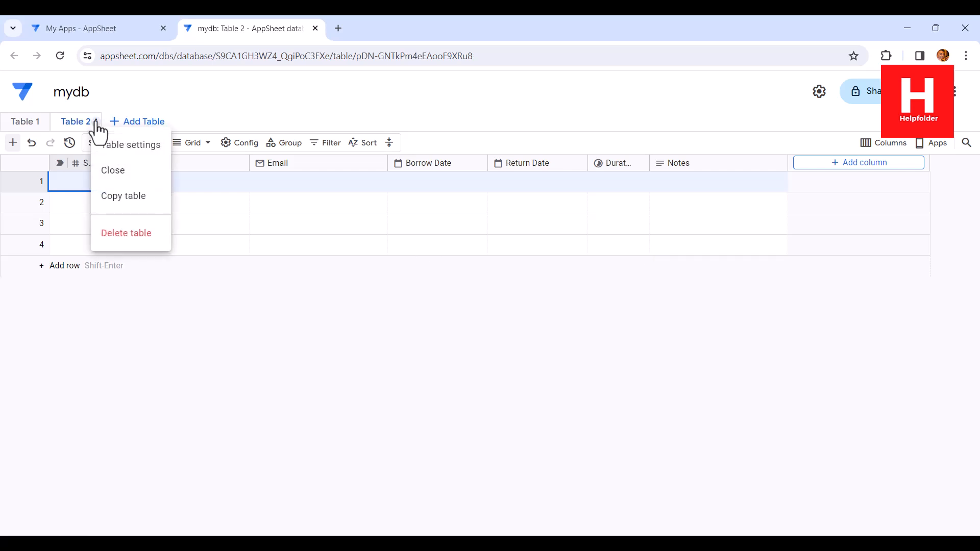
click(118, 144)
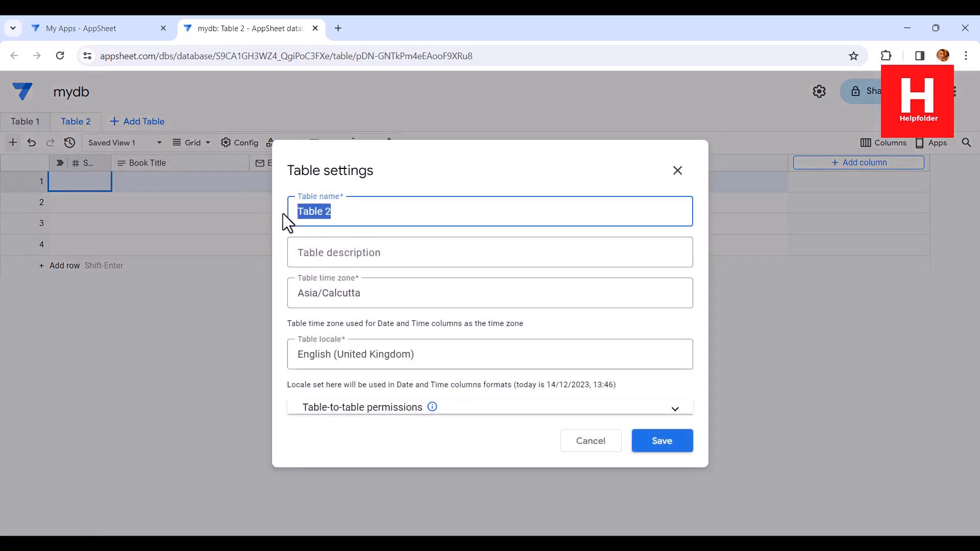
text(b)
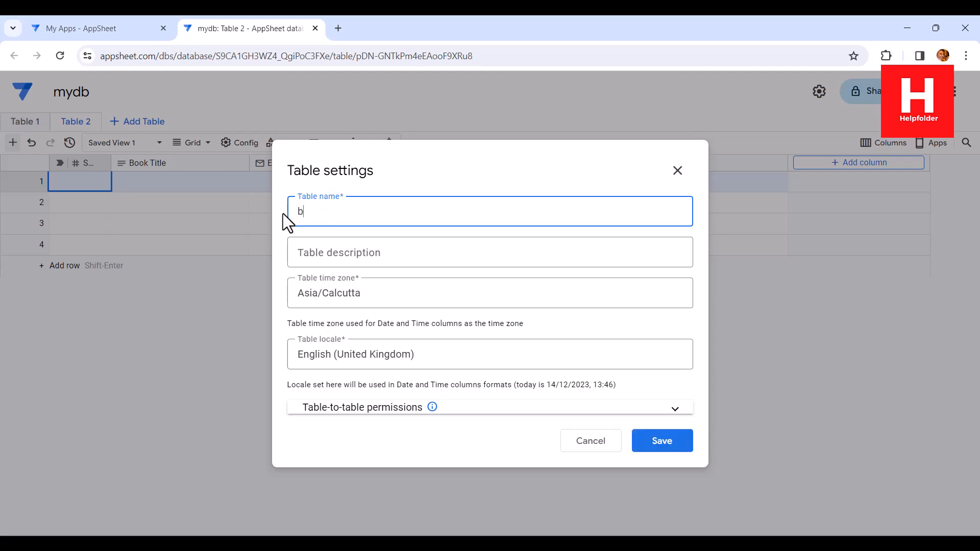
text(ookcheckout)
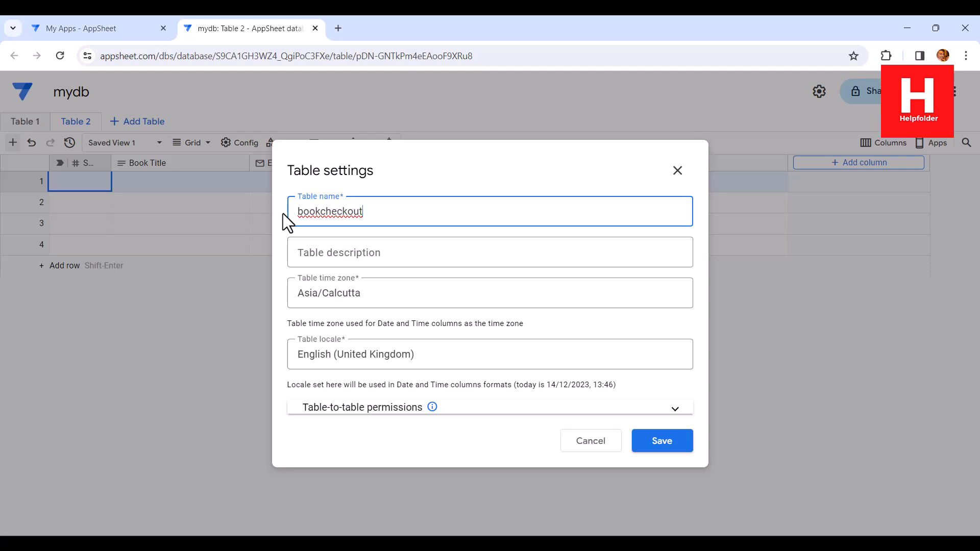
click(664, 448)
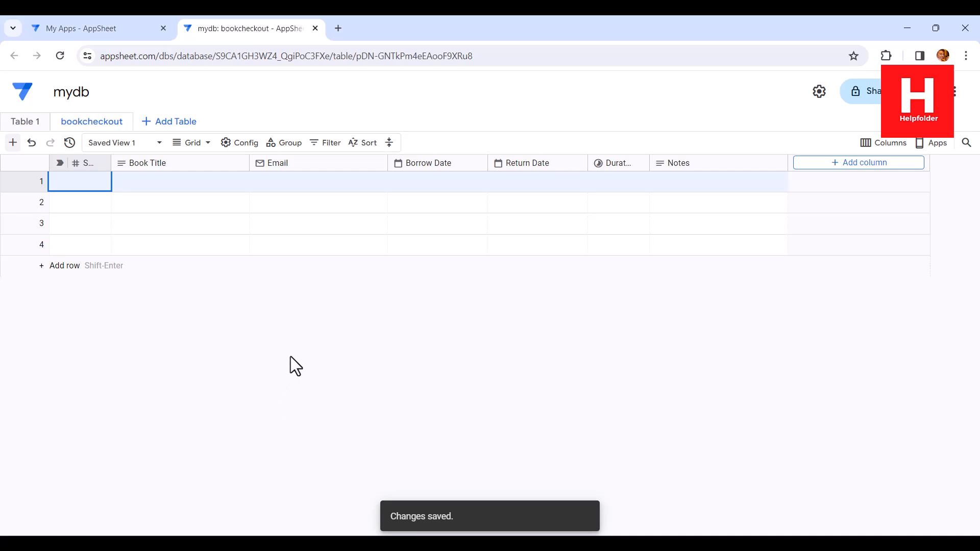
Step: Start a new app from existing data, named Book Checkout Tracker, in the Inventory Management category
click(101, 34)
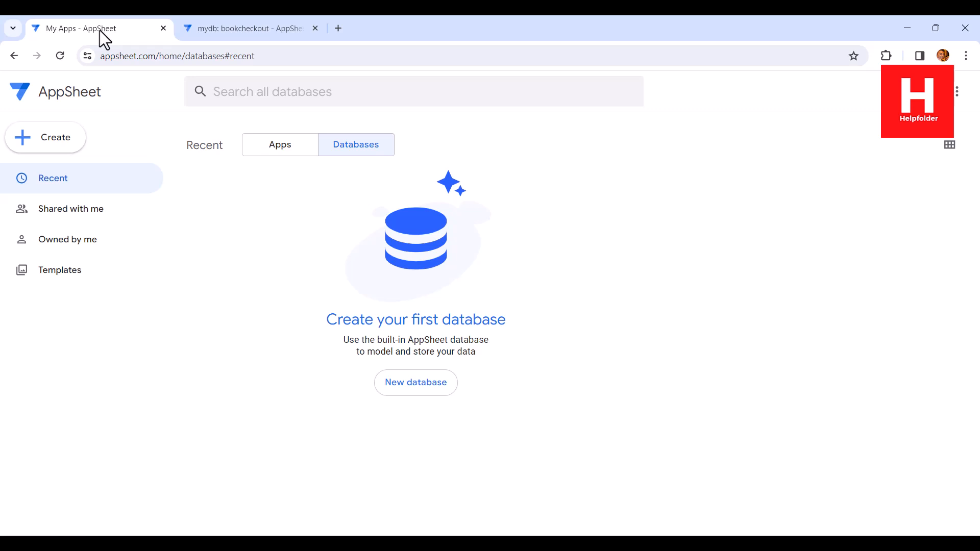
click(51, 147)
mouse_move(161, 176)
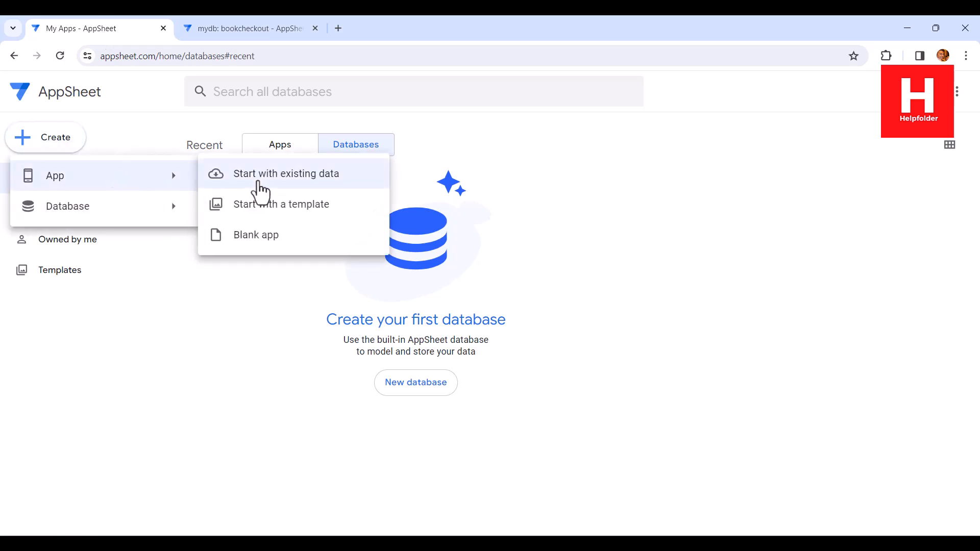
click(259, 178)
drag(365, 151, 304, 147)
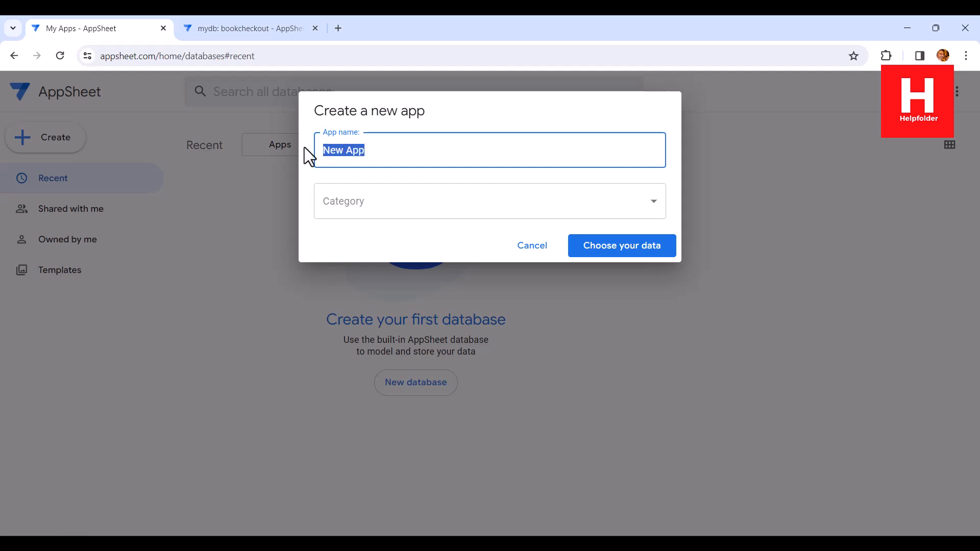
text(Book Checko)
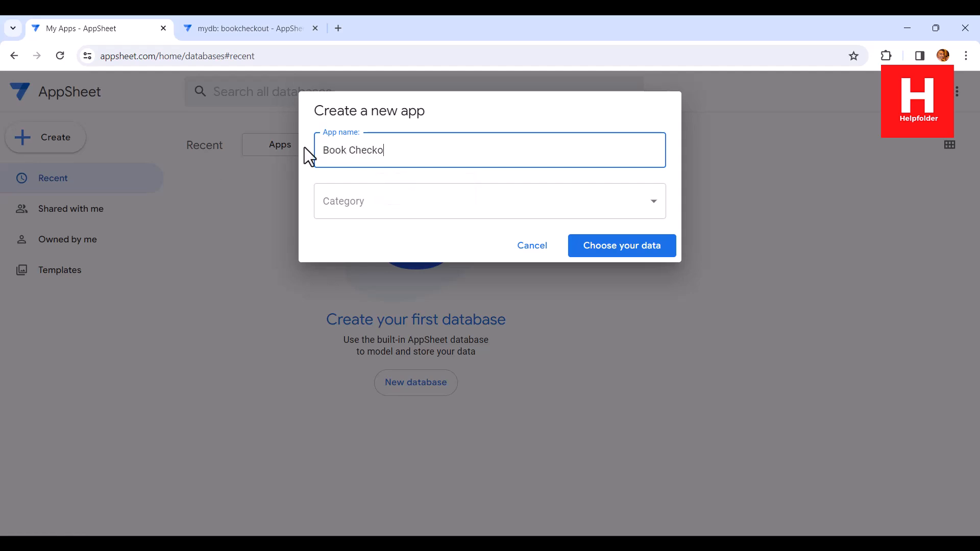
text(ut Tracker)
click(401, 206)
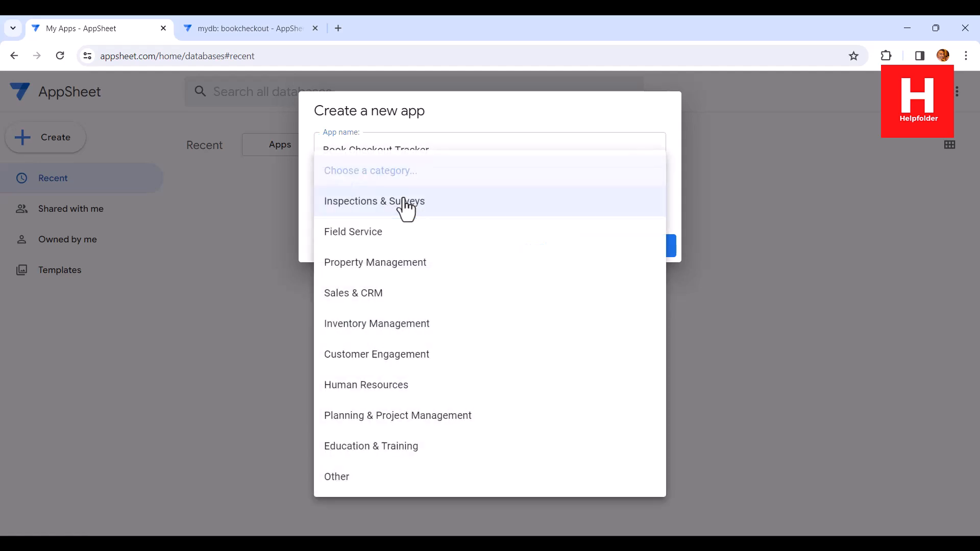
click(385, 327)
click(628, 247)
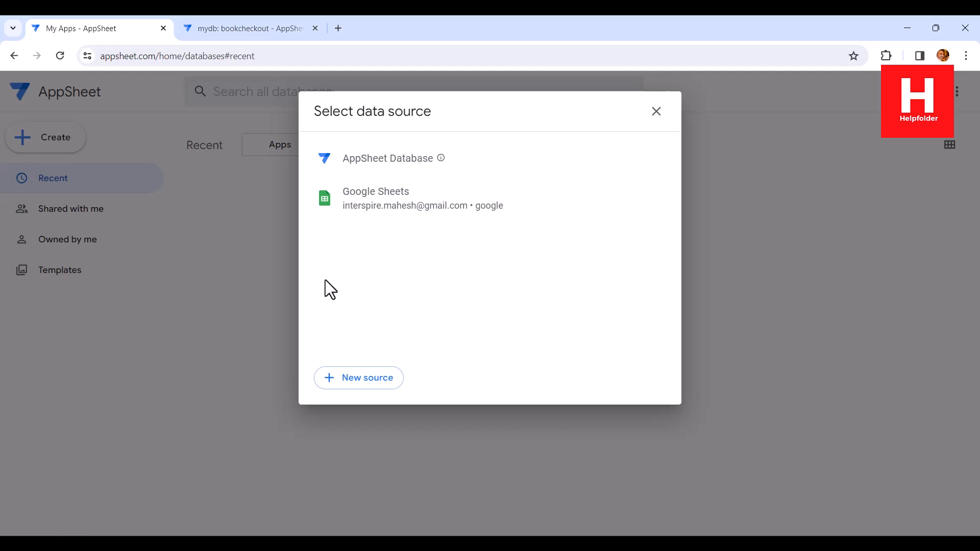
Step: Create the app from the AppSheet database mydb using only the bookcheckout table, excluding Table 1, and dismiss the app-ready dialog
click(388, 160)
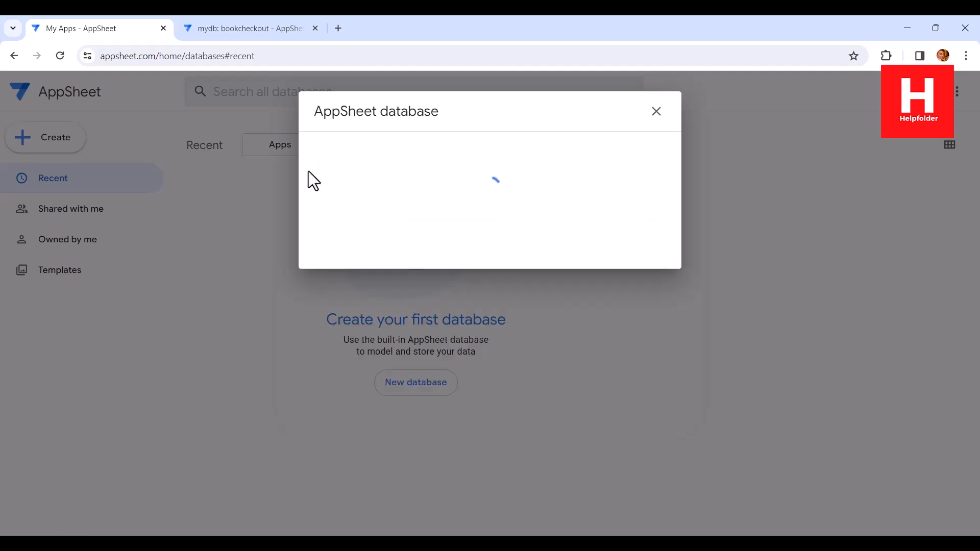
click(238, 16)
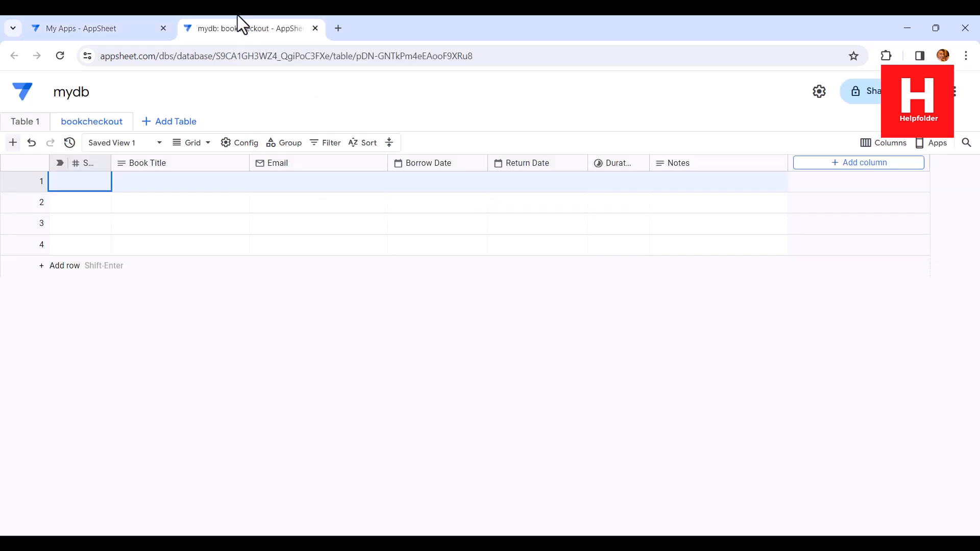
click(102, 31)
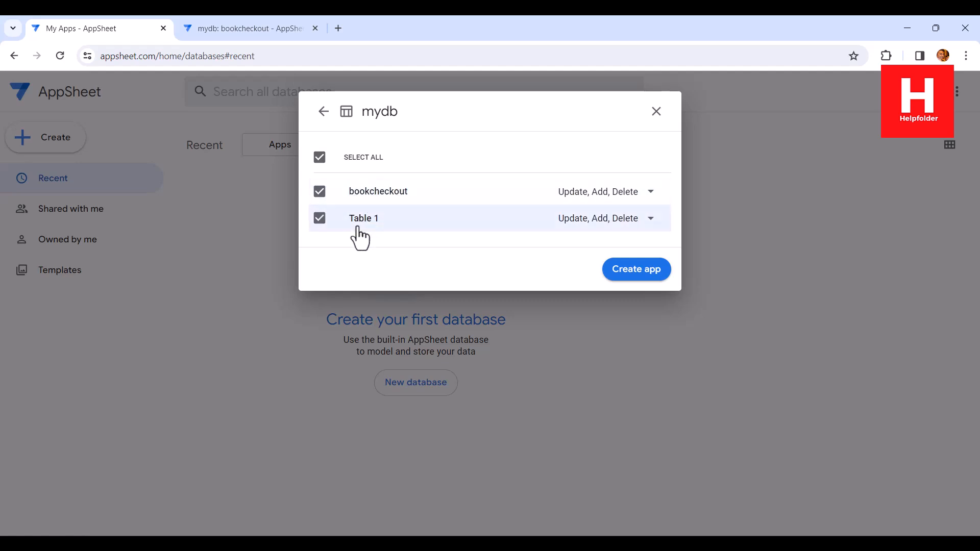
click(320, 219)
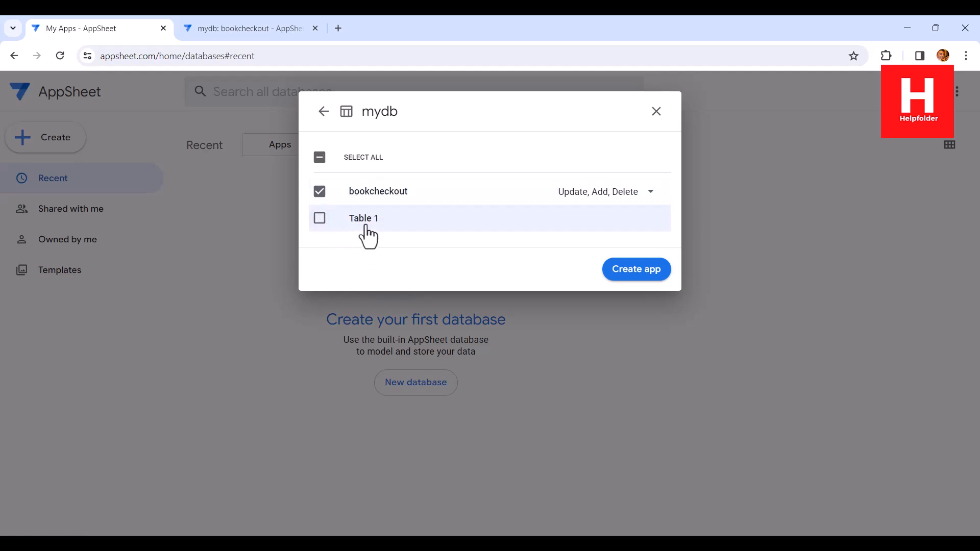
click(626, 272)
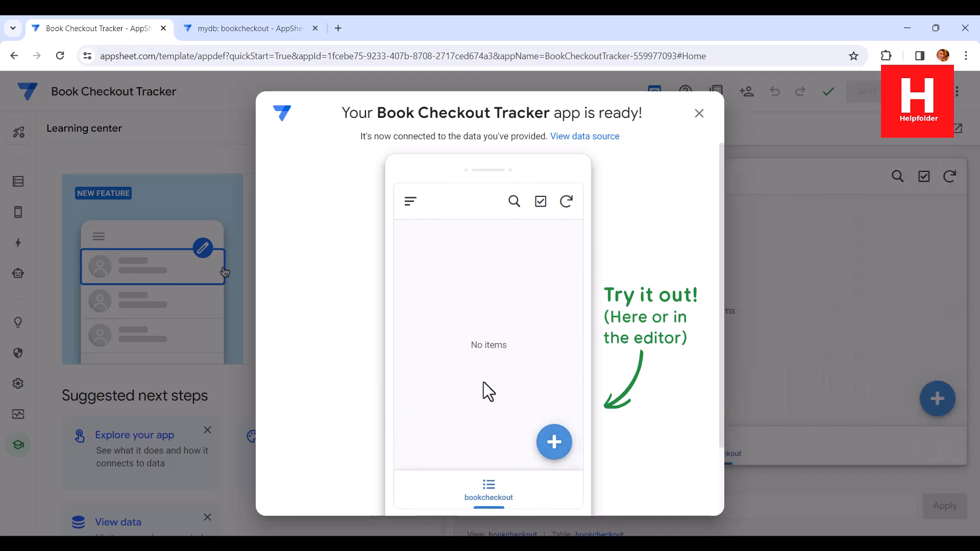
click(699, 113)
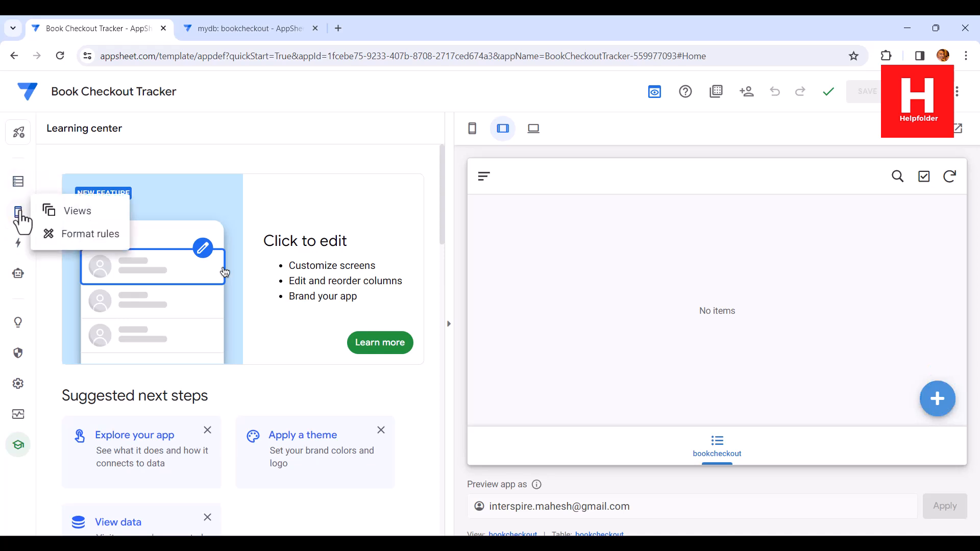
Step: Set the view type of the bookcheckout view to table
click(19, 215)
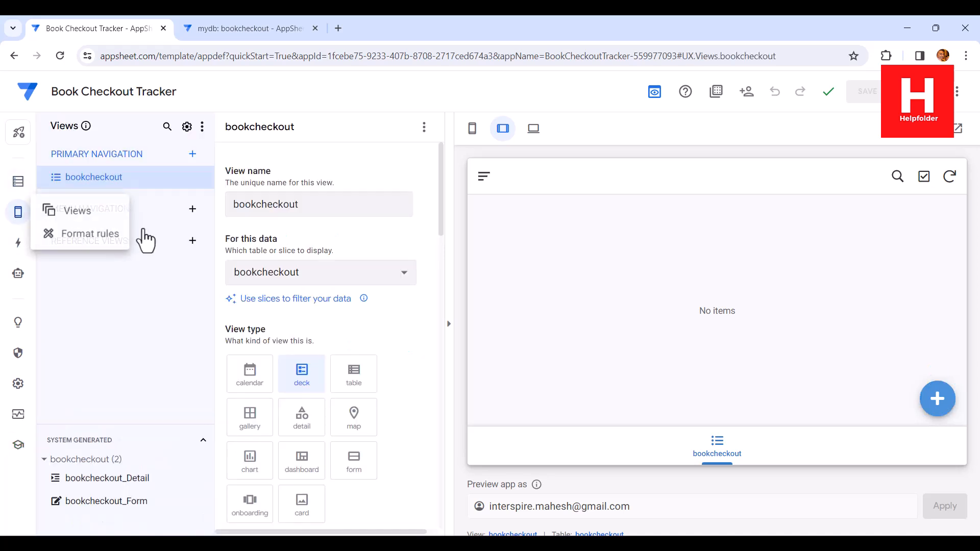
scroll(434, 281, down, 4)
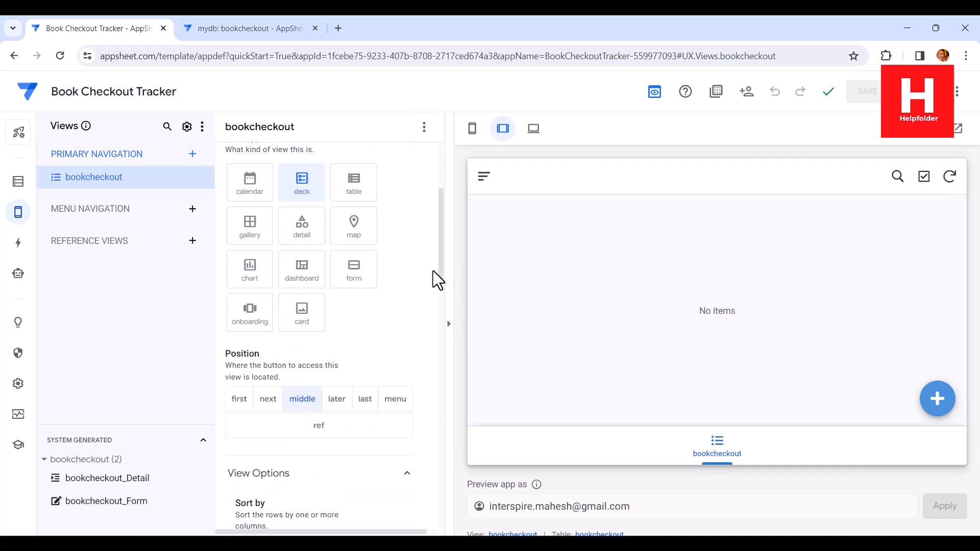
click(354, 195)
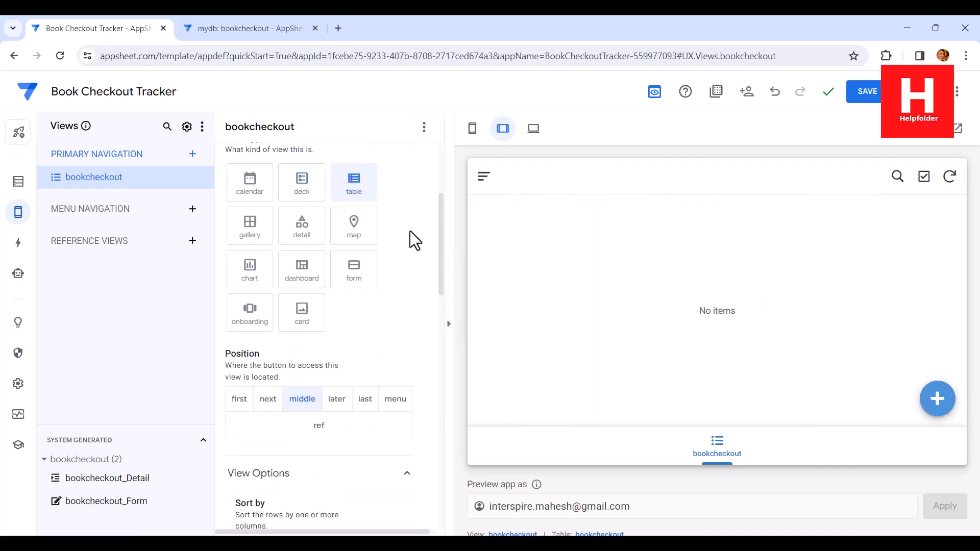
Step: Sort the bookcheckout view by Student ID, save the app, and open its desktop preview in a new browser tab
scroll(415, 235, down, 4)
scroll(417, 237, down, 4)
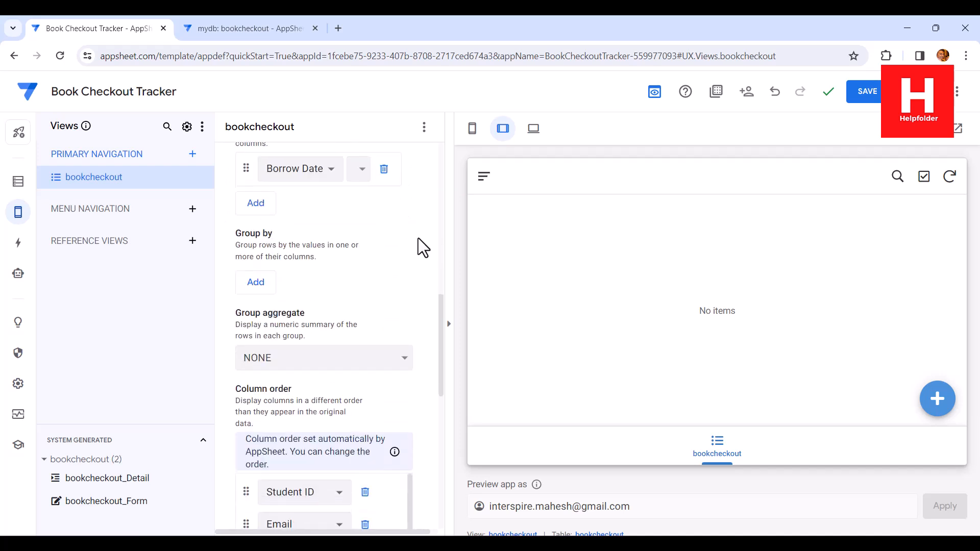
scroll(418, 237, up, 1)
click(309, 241)
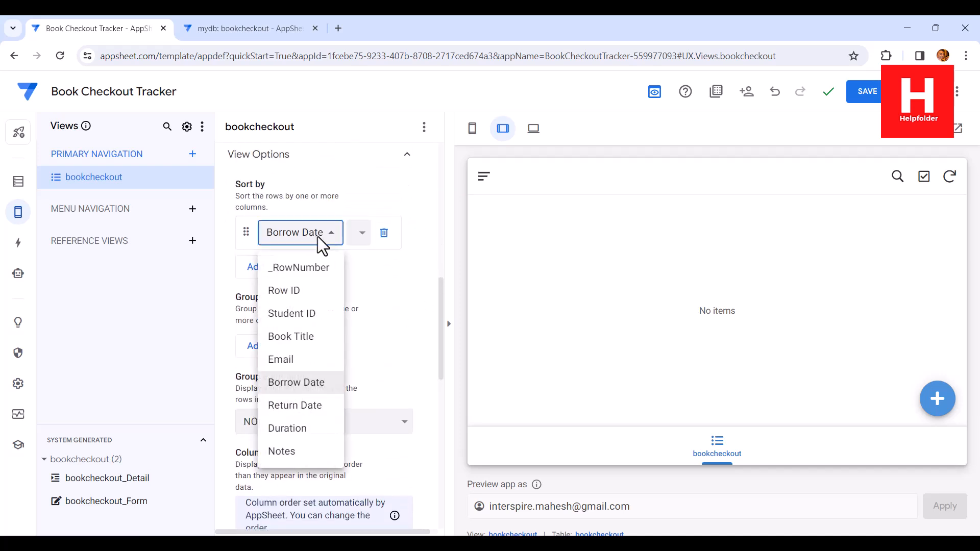
click(313, 325)
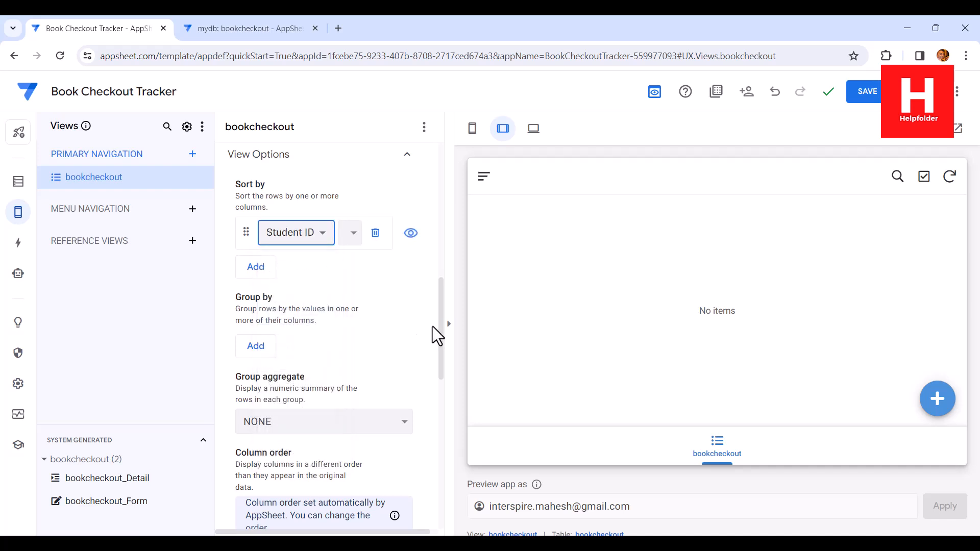
click(866, 92)
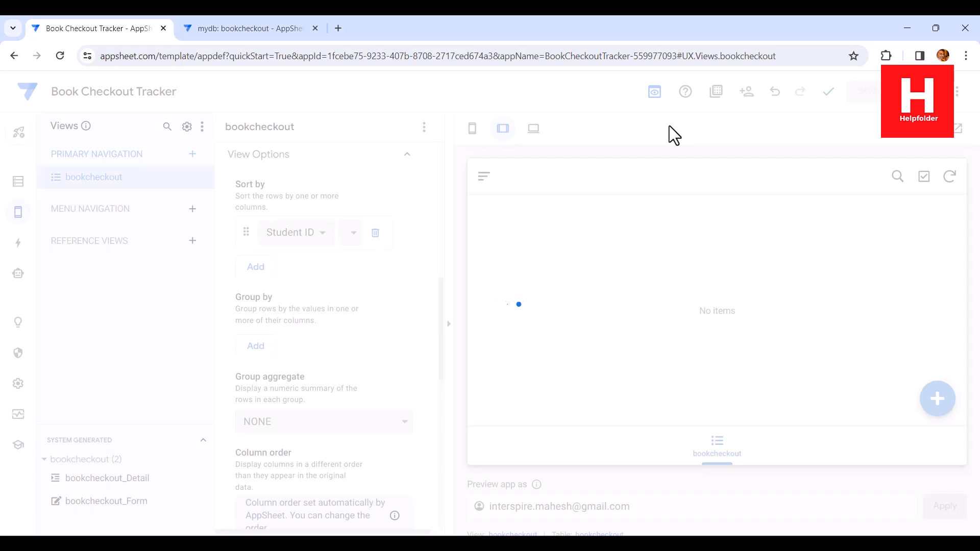
click(534, 132)
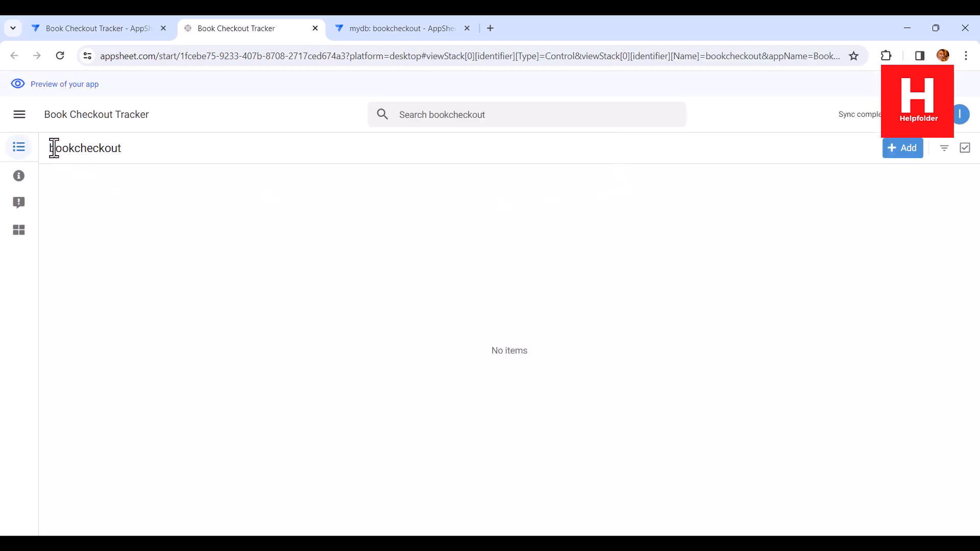
Step: Return to the app editor and rename the bookcheckout view as Book Checkout
click(107, 28)
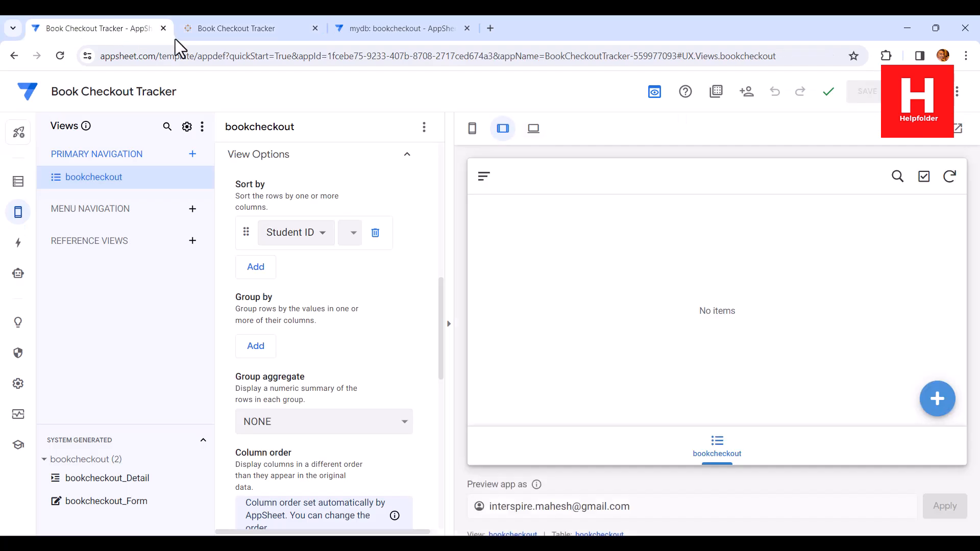
drag(442, 289, 462, 148)
click(237, 207)
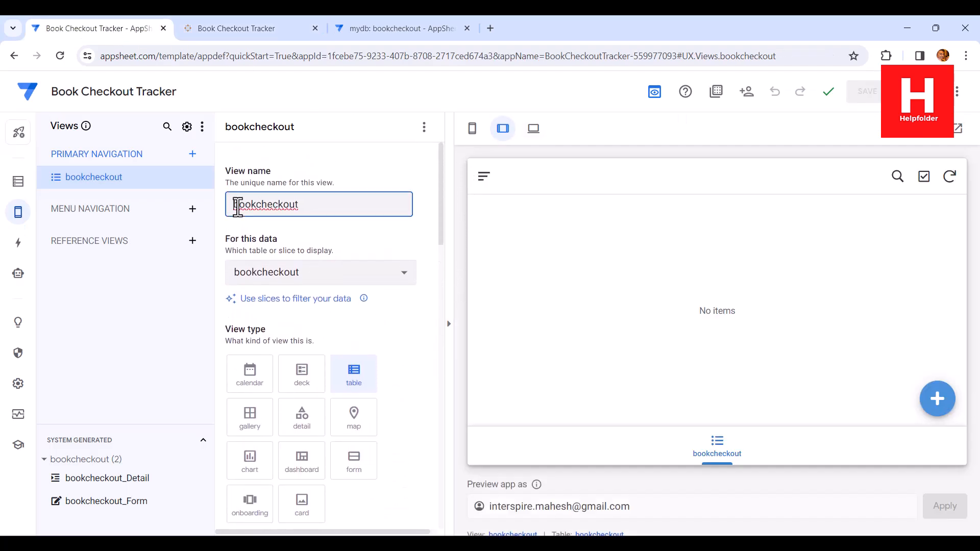
key(shift+Right)
text(B)
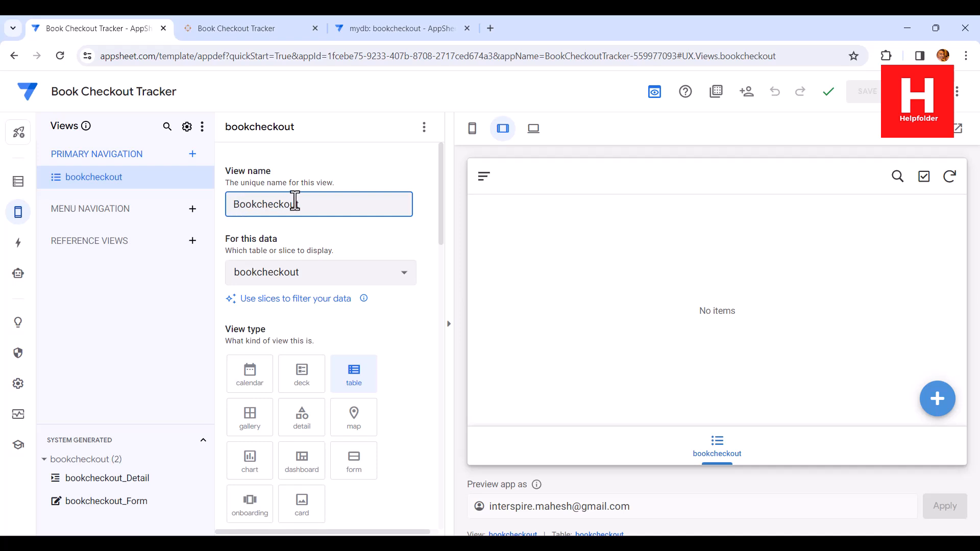
double_click(295, 201)
click(258, 204)
key(shift+Right)
text(C)
click(890, 542)
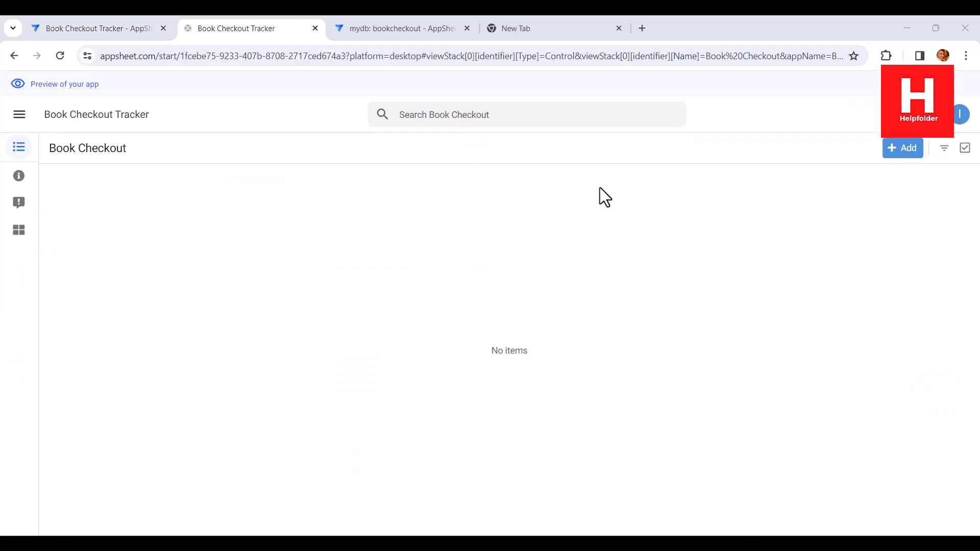
Step: Start a new record in the app preview and enter the student's ID, book title Startup Manual and the student's e-mail
click(902, 151)
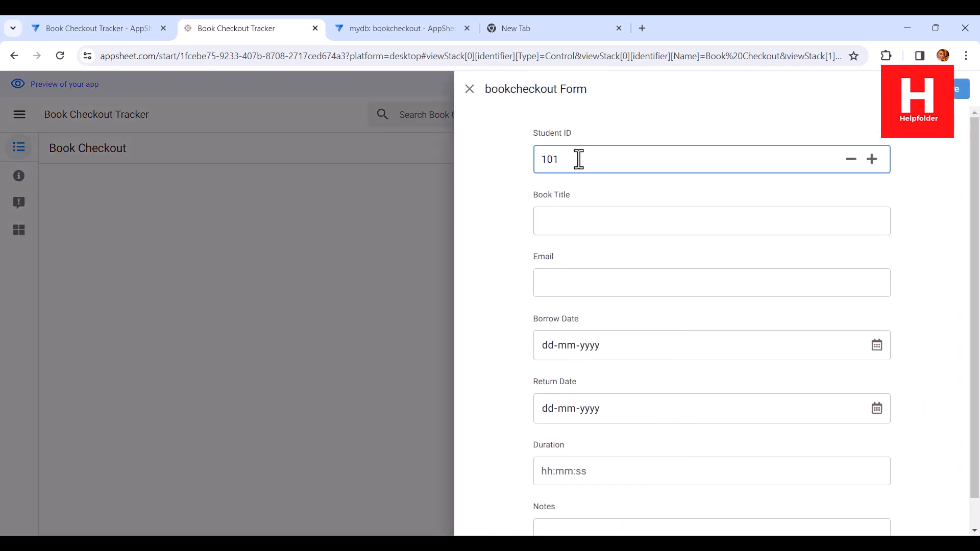
text(101)
click(556, 225)
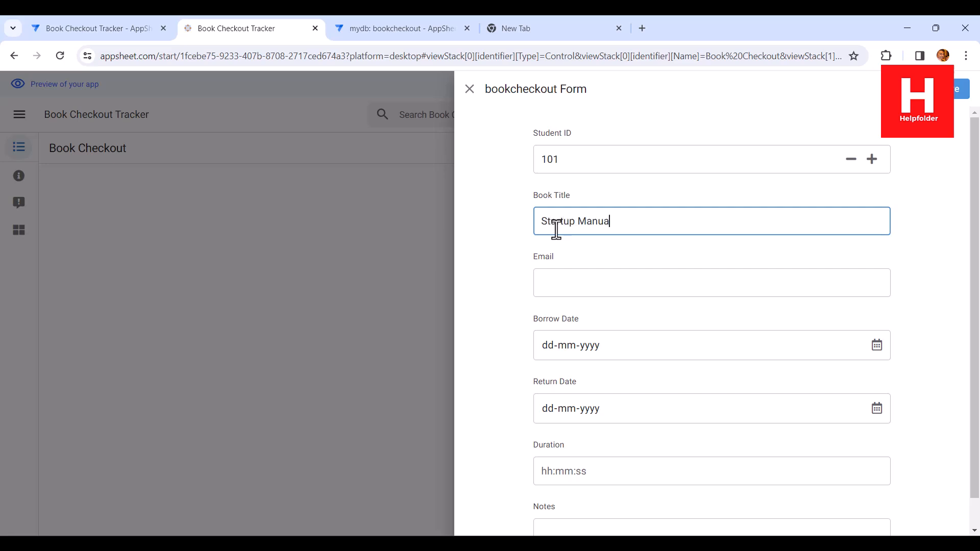
click(574, 286)
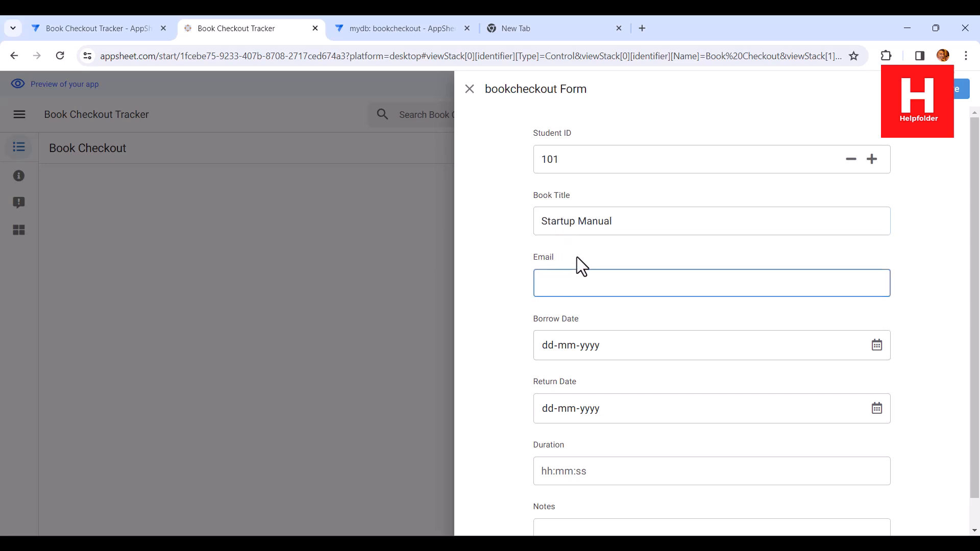
text(user1@email.com)
Step: Set the record's Borrow Date to 11-12-2023 and its Return Date to 14-12-2023
click(876, 345)
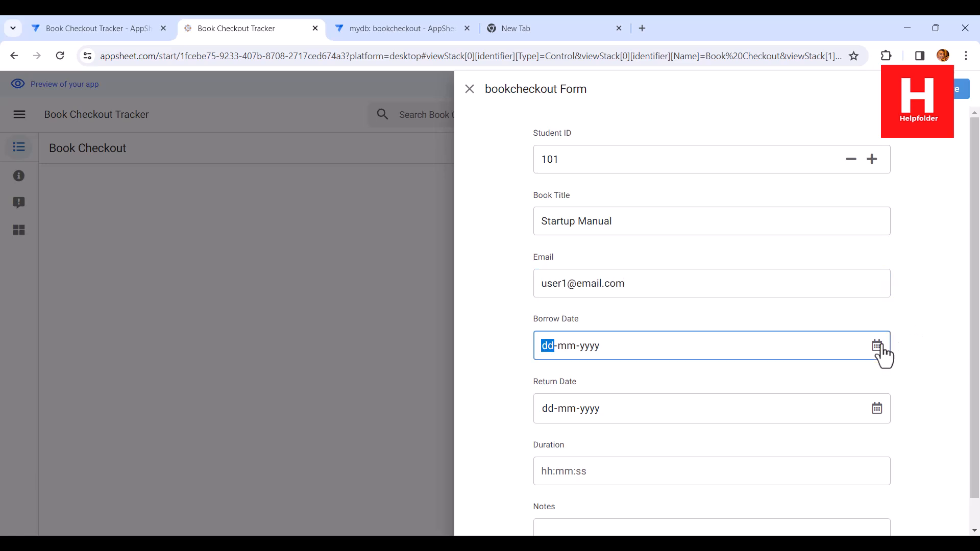
click(566, 244)
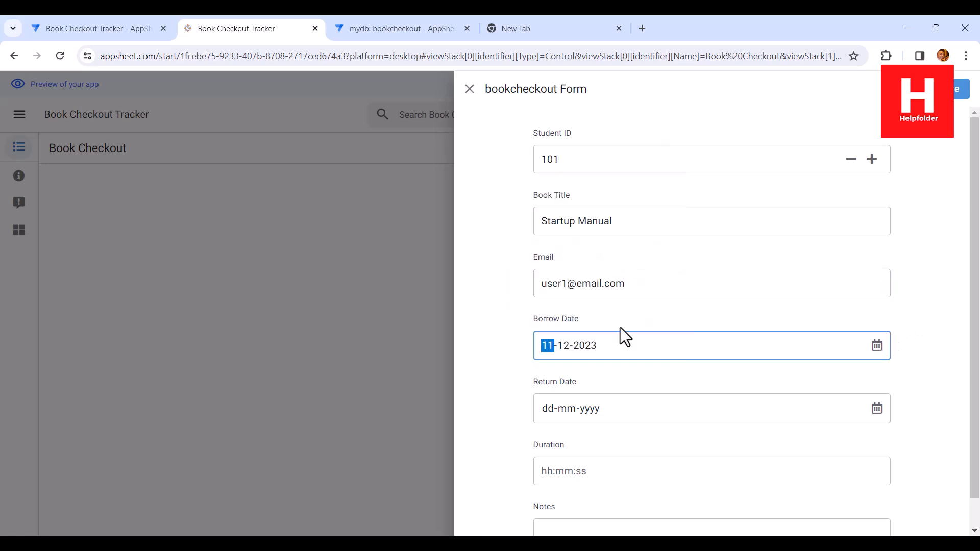
click(878, 351)
click(877, 408)
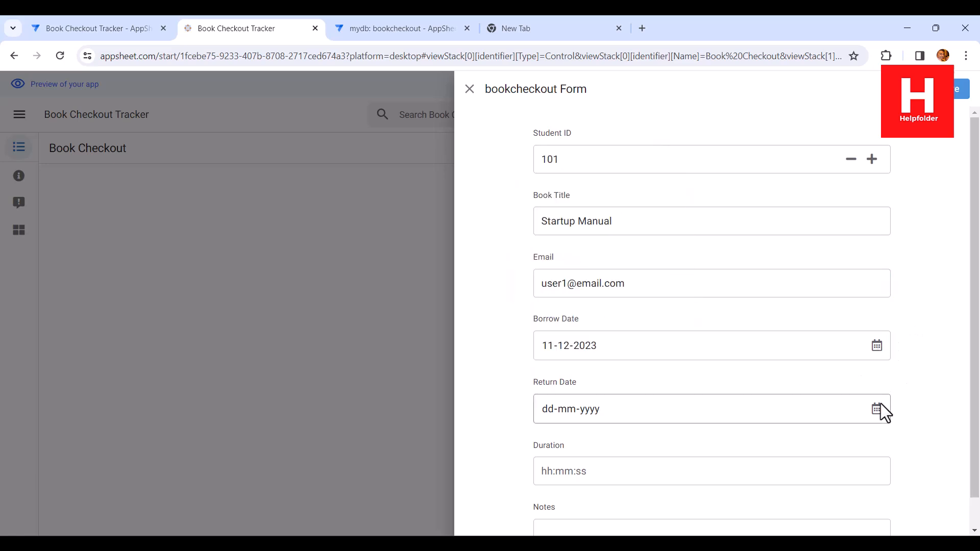
click(620, 307)
Step: Save the Startup Manual record with Duration and Notes left blank, and open its detail view
scroll(561, 365, down, 1)
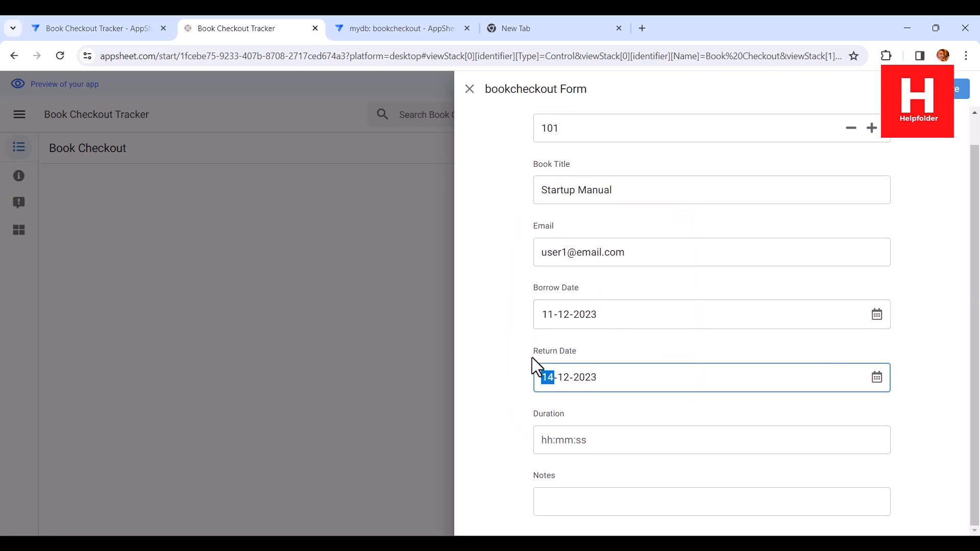
click(561, 440)
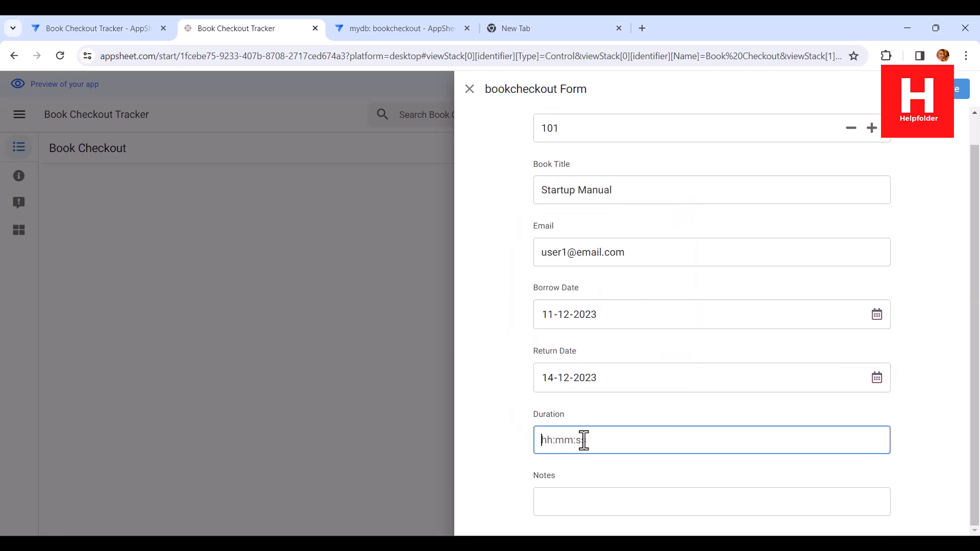
scroll(516, 373, up, 1)
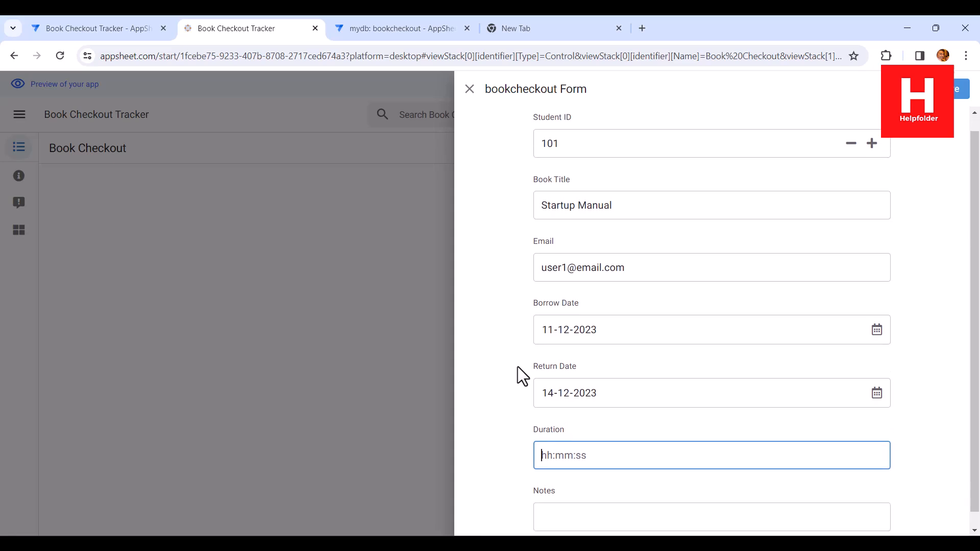
scroll(518, 366, down, 1)
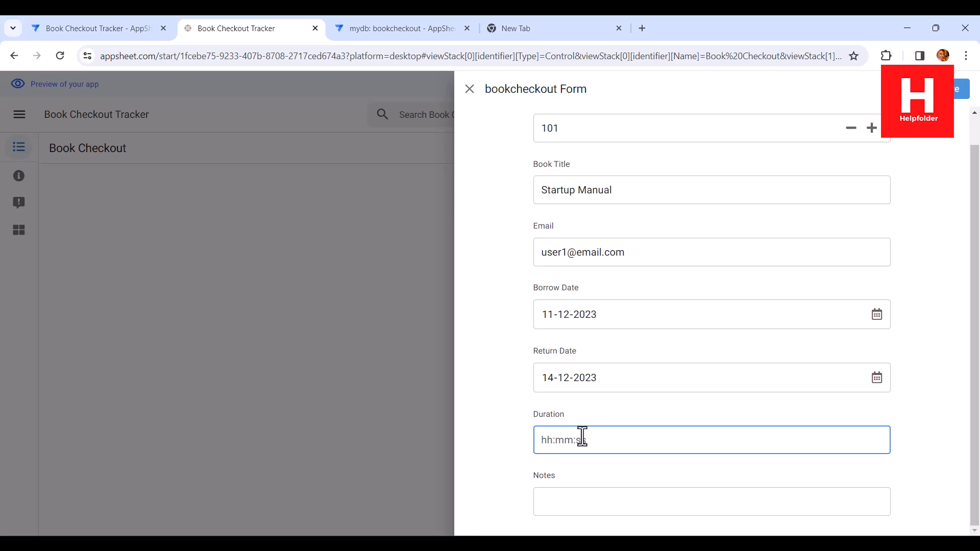
click(559, 497)
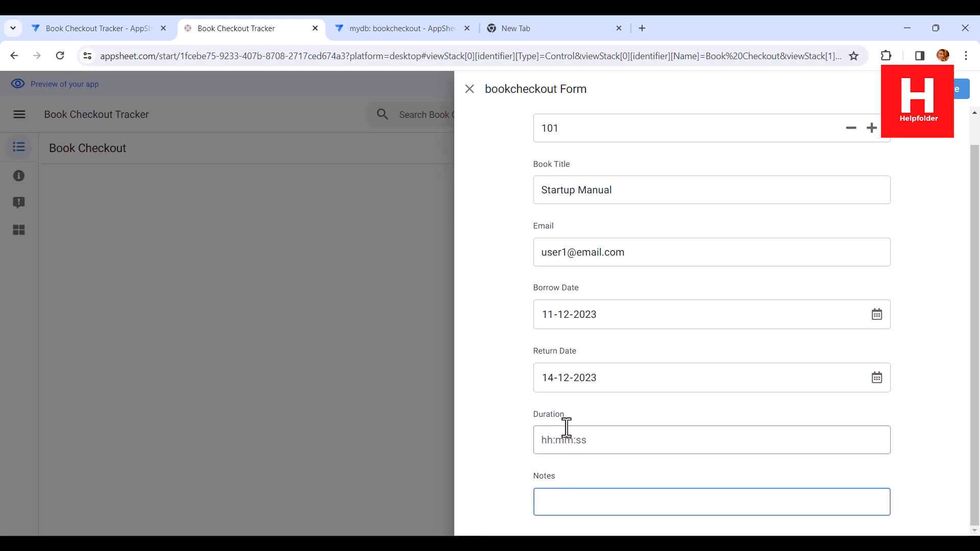
click(960, 89)
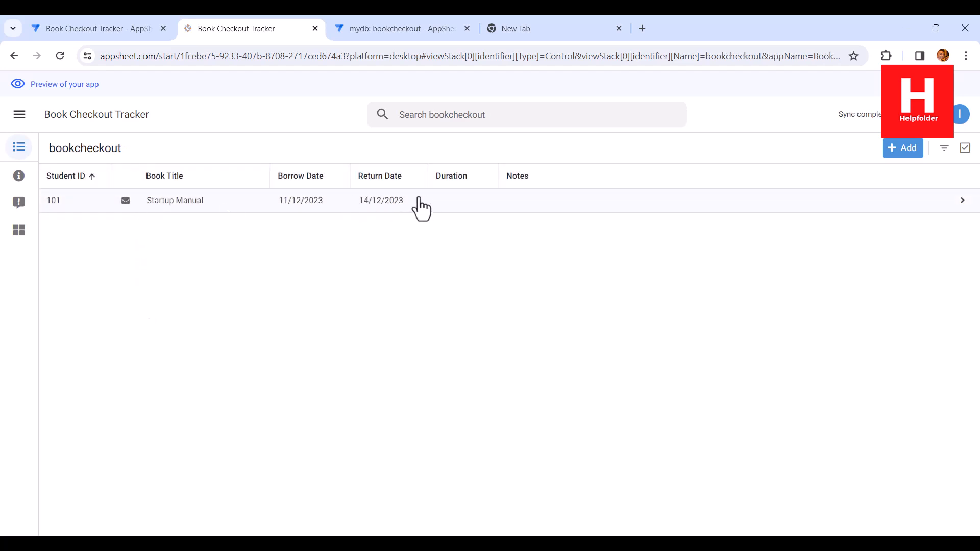
click(416, 203)
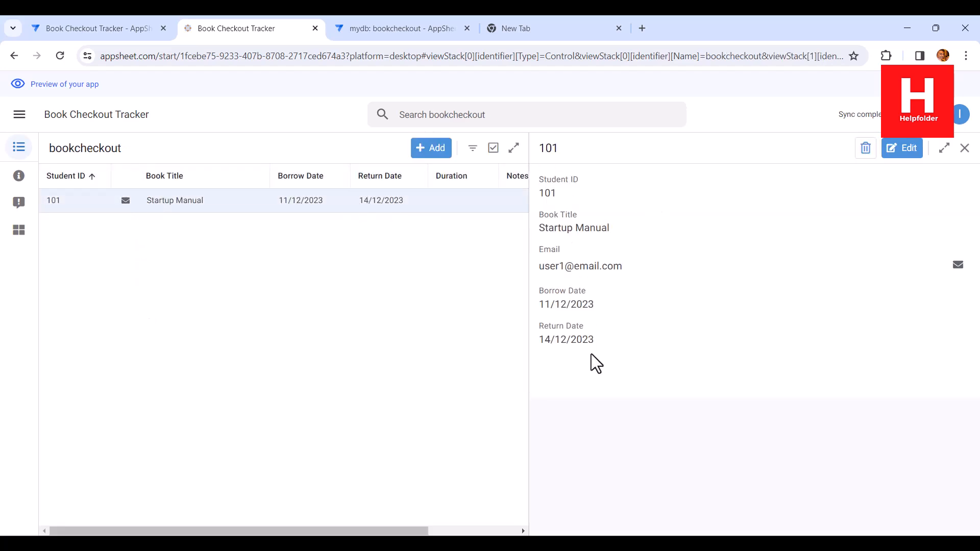